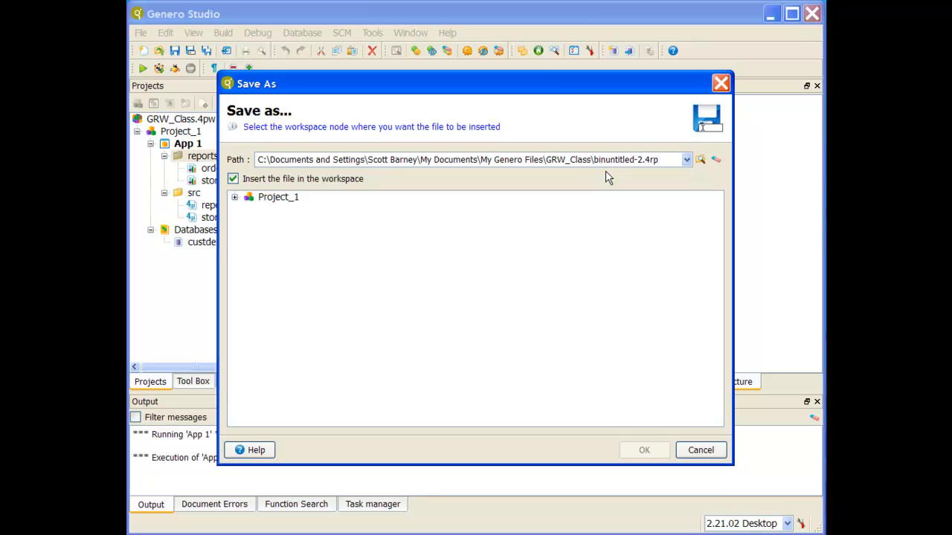
- Set the save path's file name to order-invoice.4rp in the GRW_Class bin folder
key(Delete)
key(Delete)
key(Delete)
key(Delete)
key(Delete)
key(Delete)
key(Delete)
key(Delete)
key(Delete)
key(Delete)
key(Delete)
text(order-invoice)
- Save the report into the reports node of App 1 under Project_1, overwriting the existing file
click(235, 197)
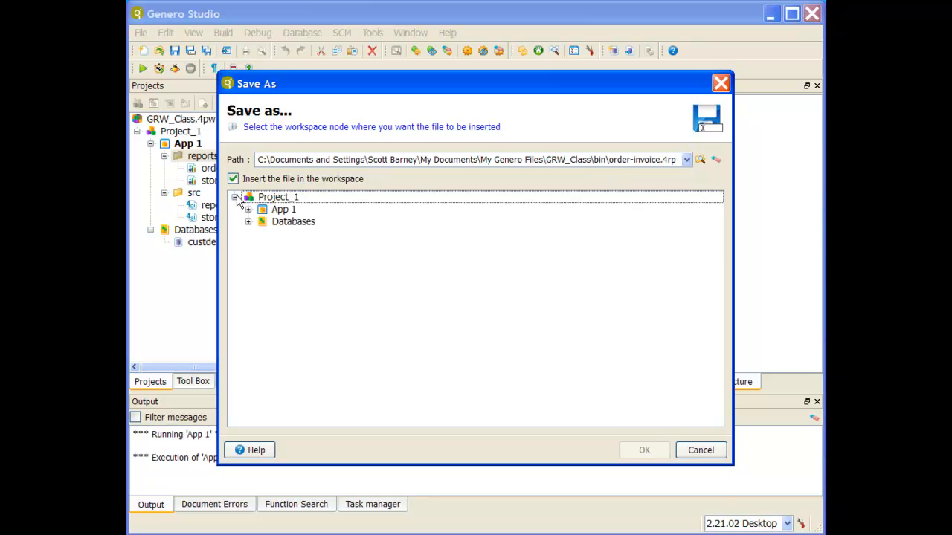
click(249, 210)
click(314, 226)
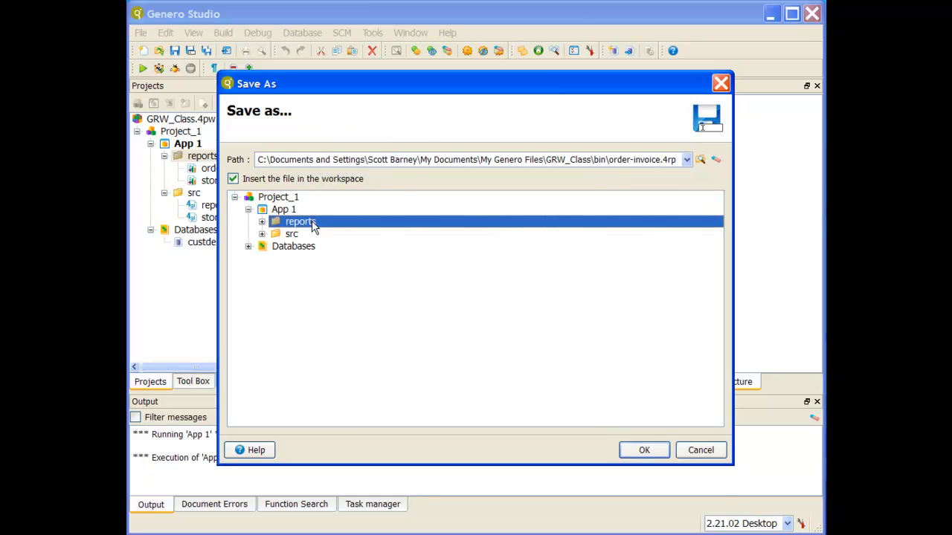
click(648, 452)
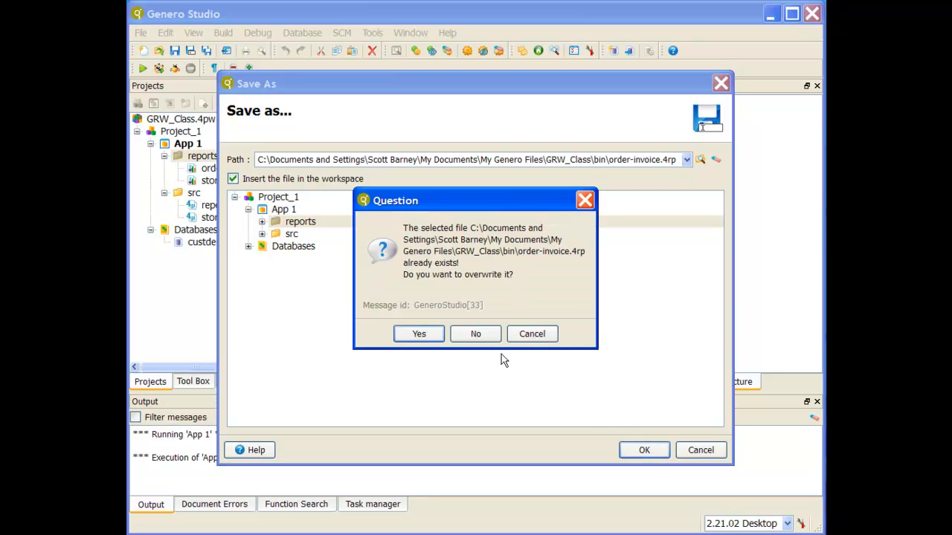
click(420, 334)
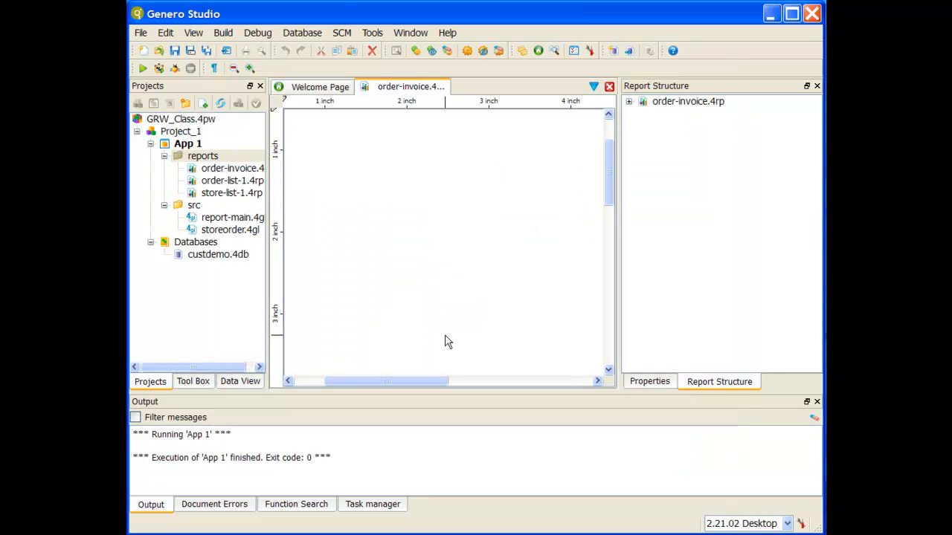
- Add an Image Box inside the Page Root at the upper-left corner of the report page
click(630, 102)
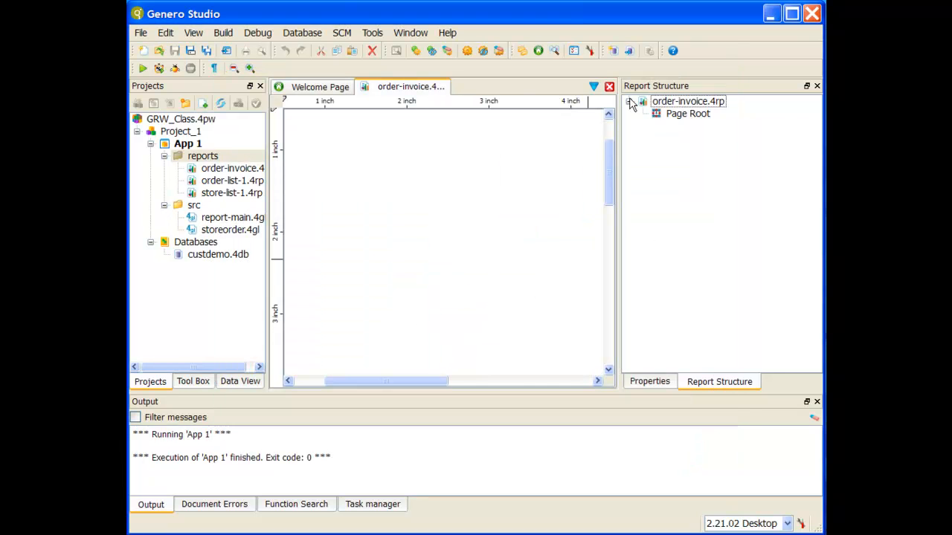
click(682, 116)
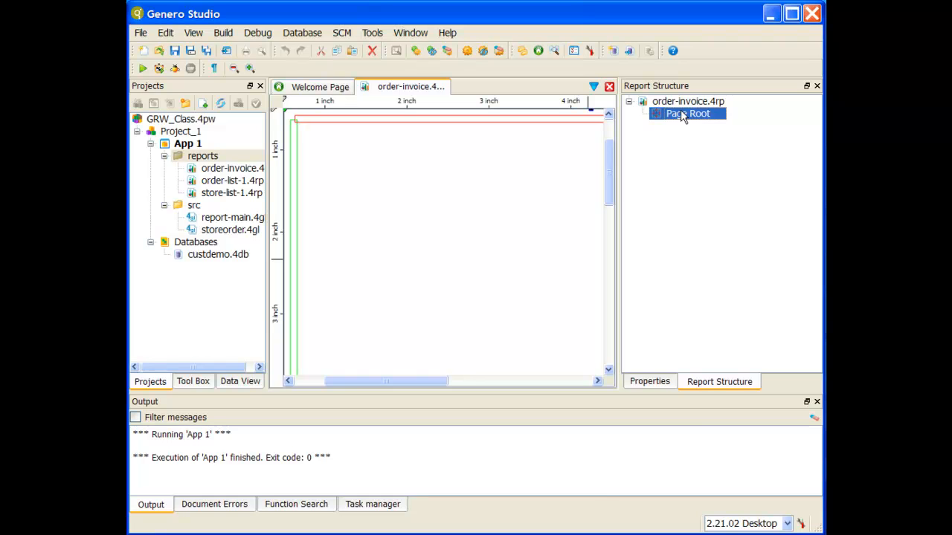
click(196, 382)
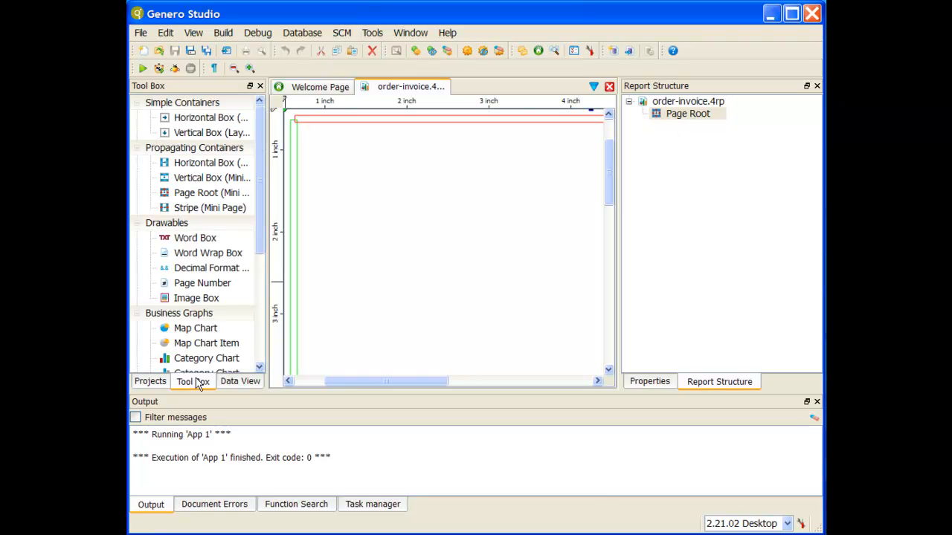
drag(195, 305, 287, 113)
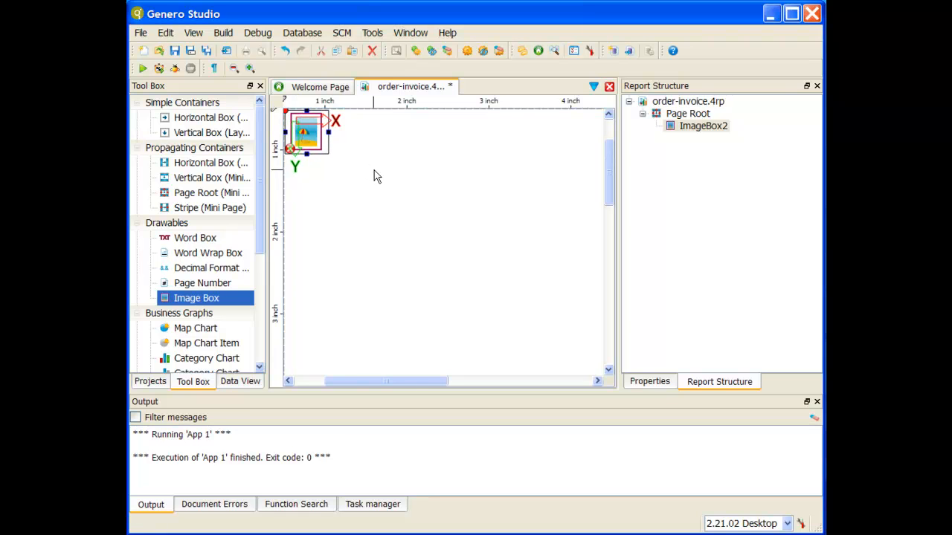
- Rename the new image box to Invoice Image
click(682, 127)
click(653, 380)
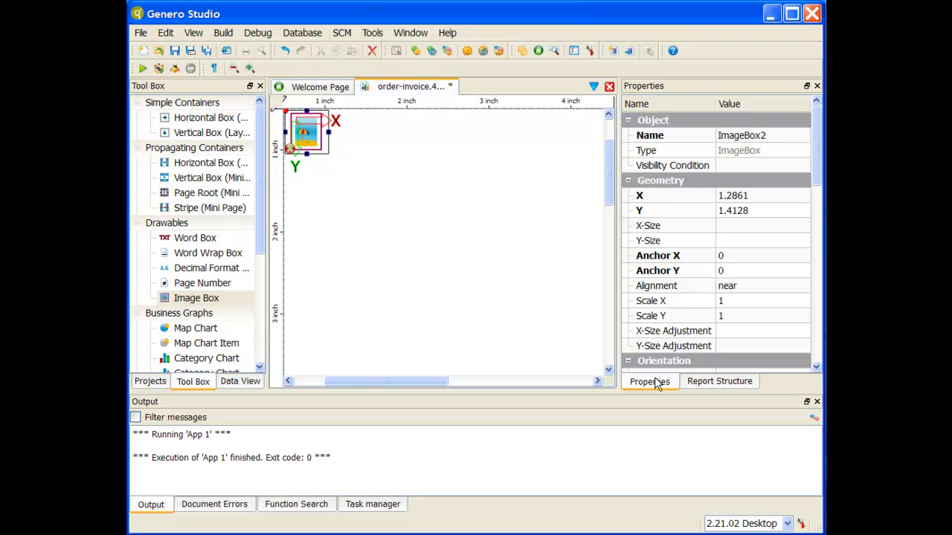
click(773, 135)
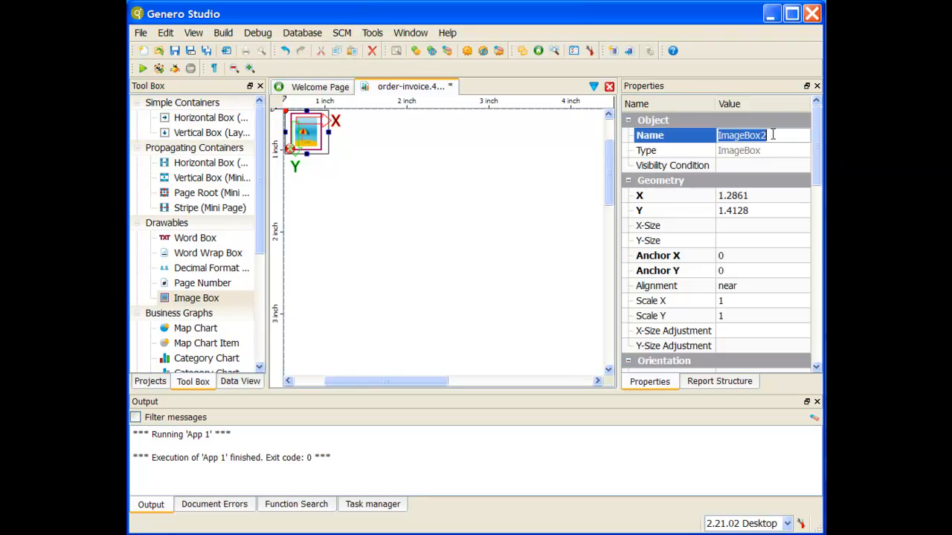
text(Invoice Image)
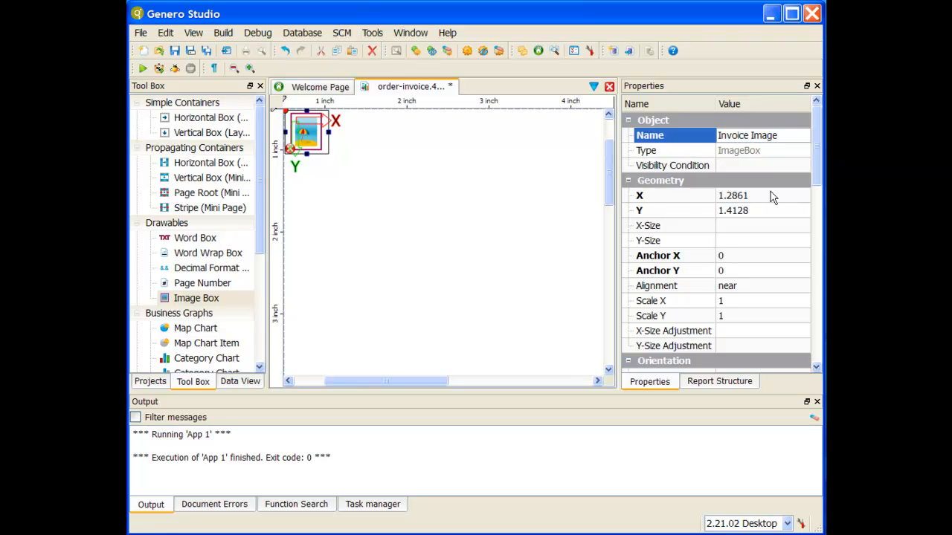
- Set both the X-Size and Y-Size of the Invoice Image box to max
click(751, 227)
text(max)
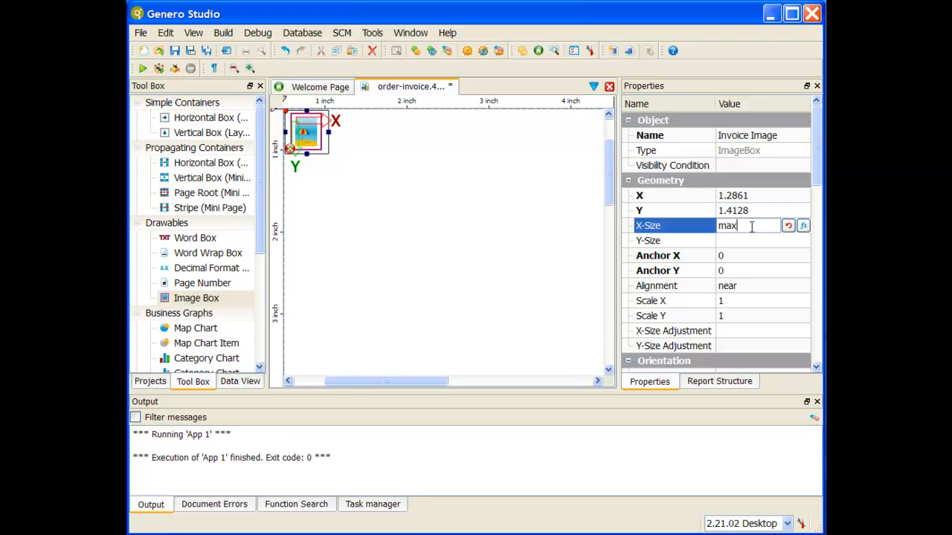
key(Tab)
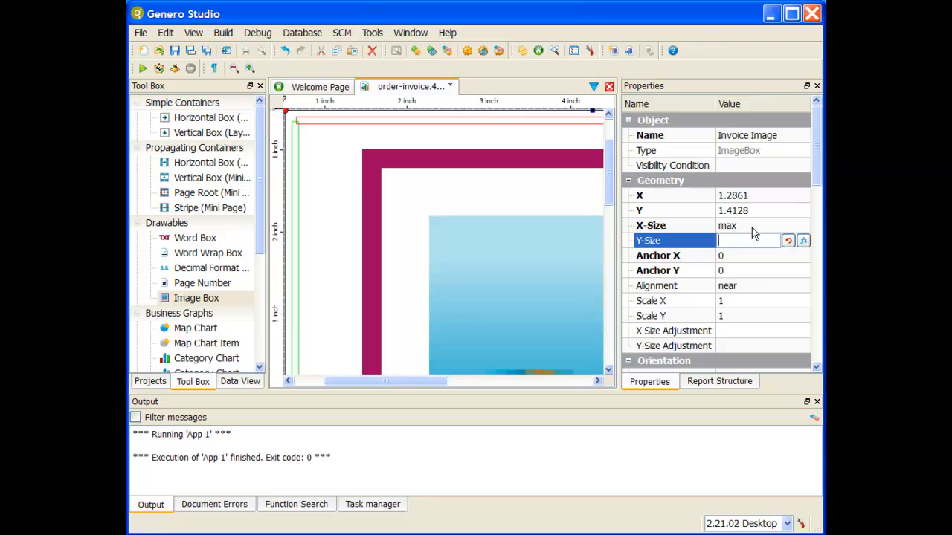
text(mac)
key(BackSpace)
text(x)
key(Return)
- Set the image box's Location to InvoiceGRWLab.png from the GRW_Class forms folder and check the invoice form on the page
scroll(752, 238, down, 4)
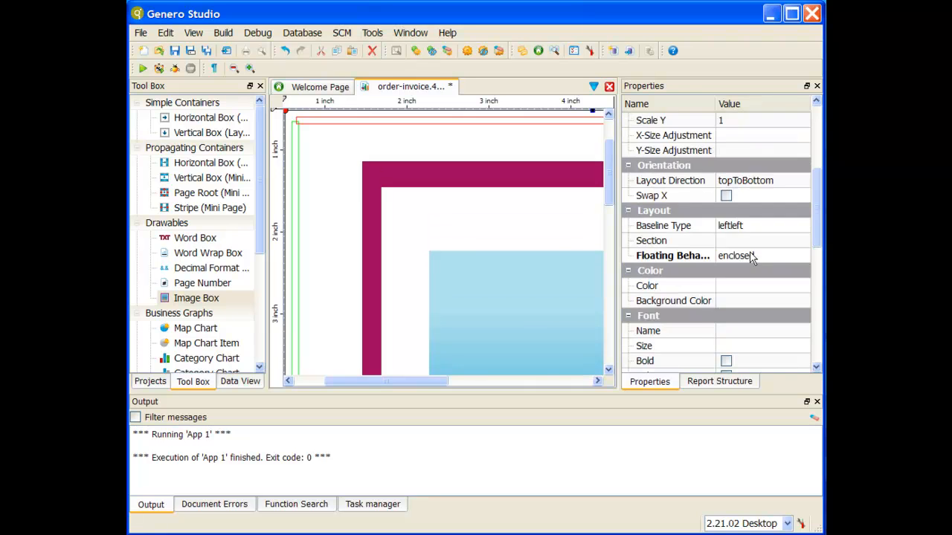
scroll(750, 255, down, 4)
click(743, 241)
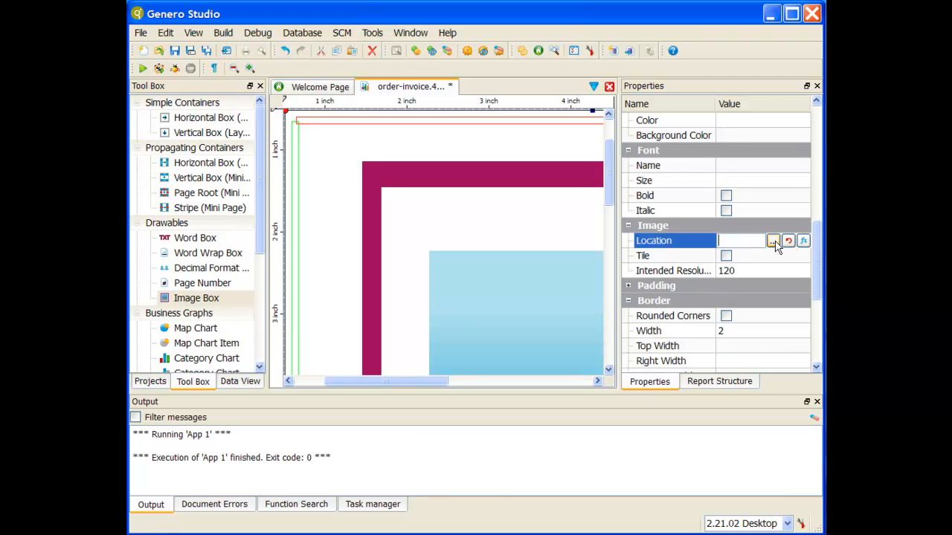
click(773, 241)
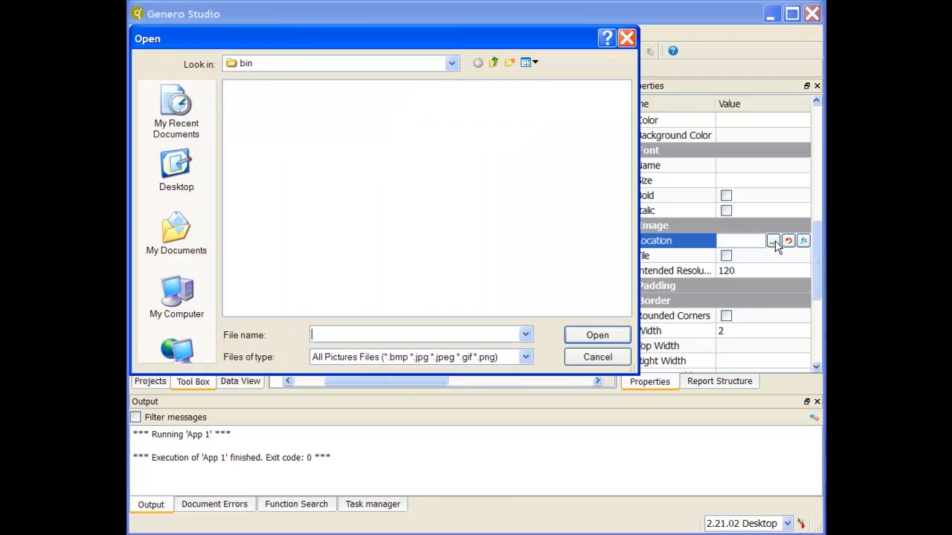
click(493, 63)
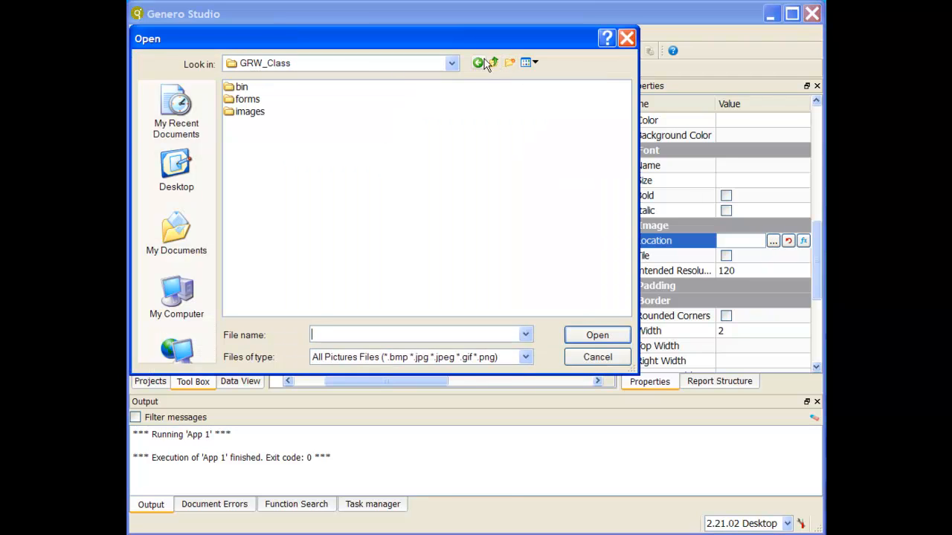
double_click(238, 100)
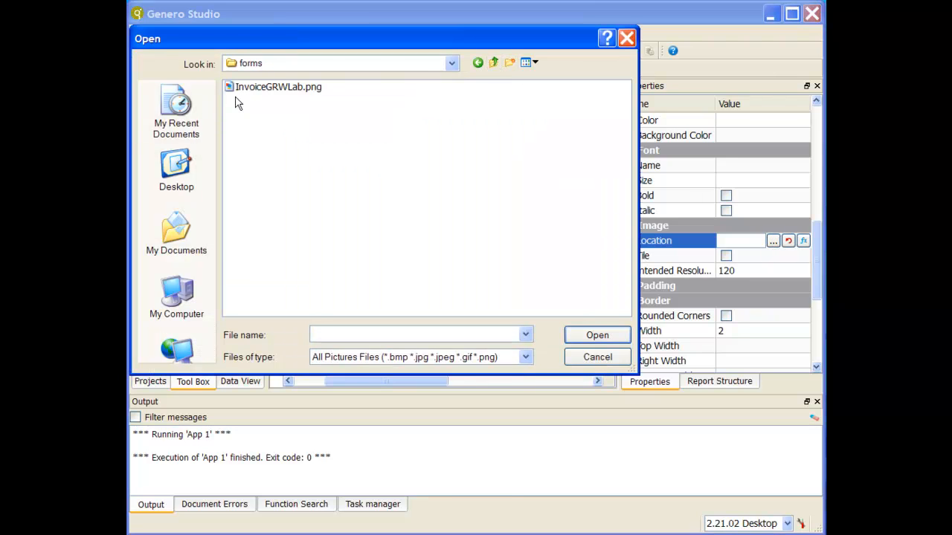
double_click(254, 87)
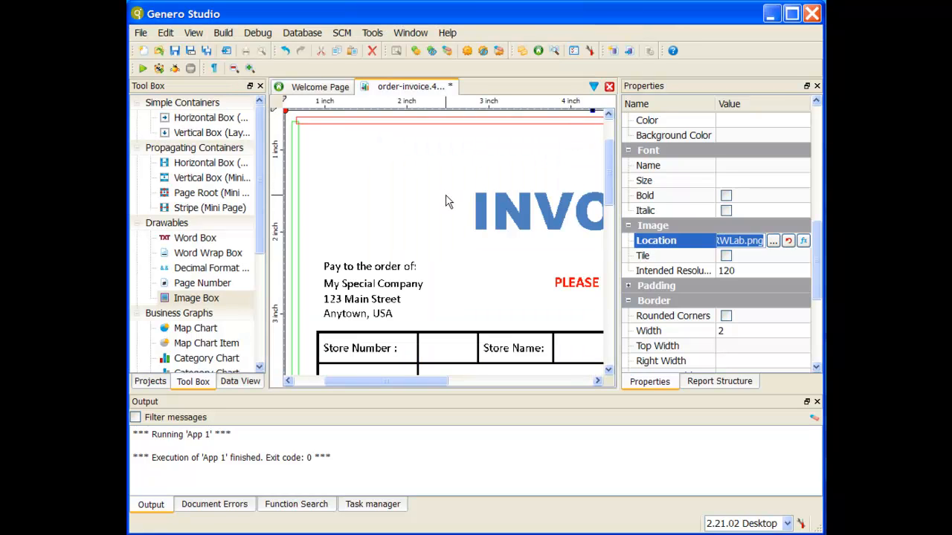
scroll(444, 202, down, 3)
scroll(447, 201, up, 3)
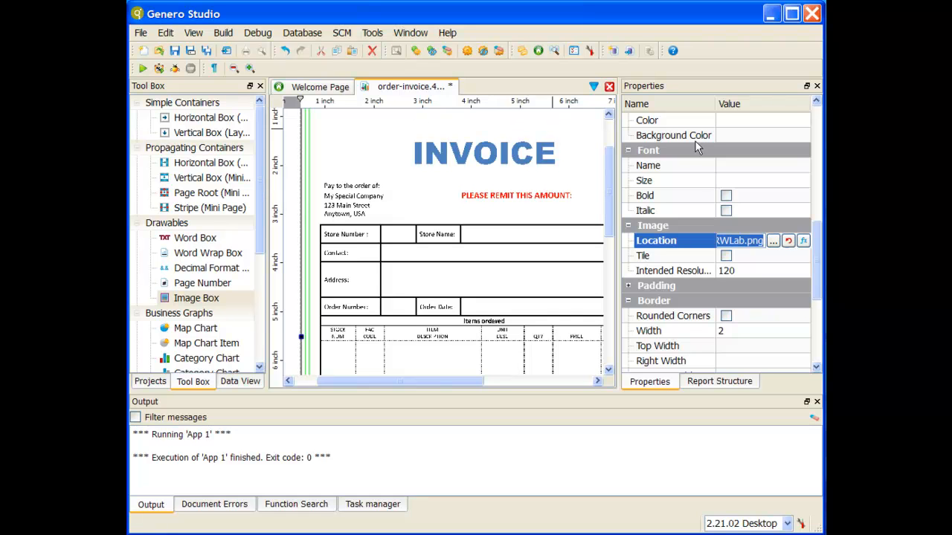
- Associate the report with the storeorder.rdd data schema from the GRW_Class folder, look through its fields and save the report
click(232, 382)
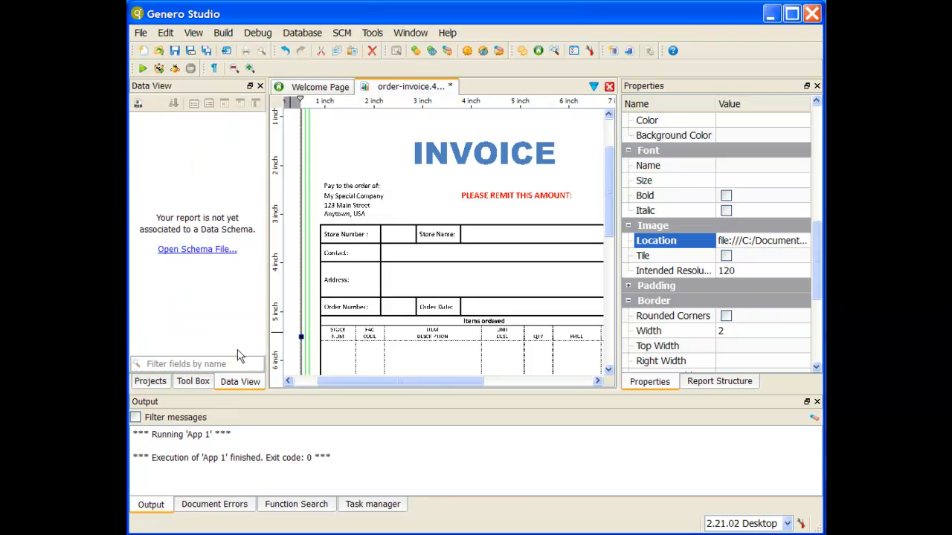
click(197, 250)
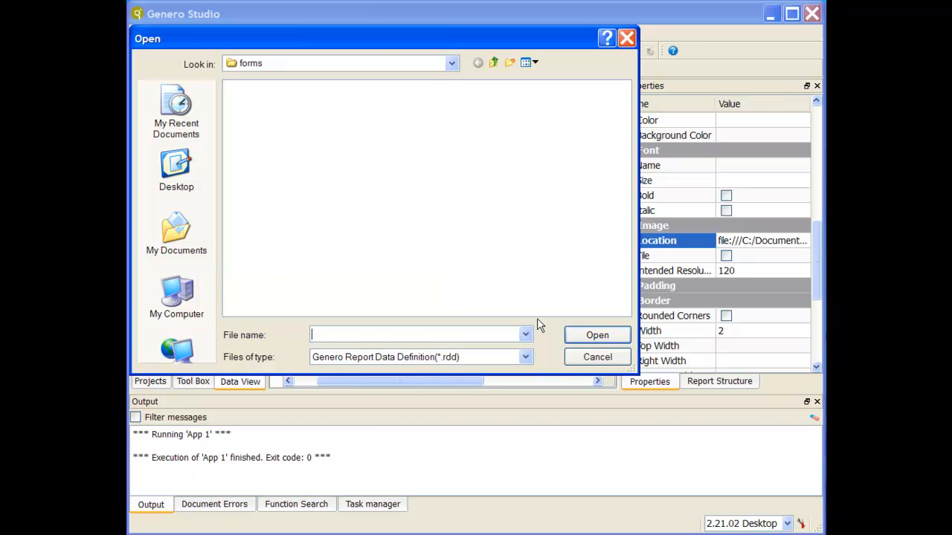
click(494, 63)
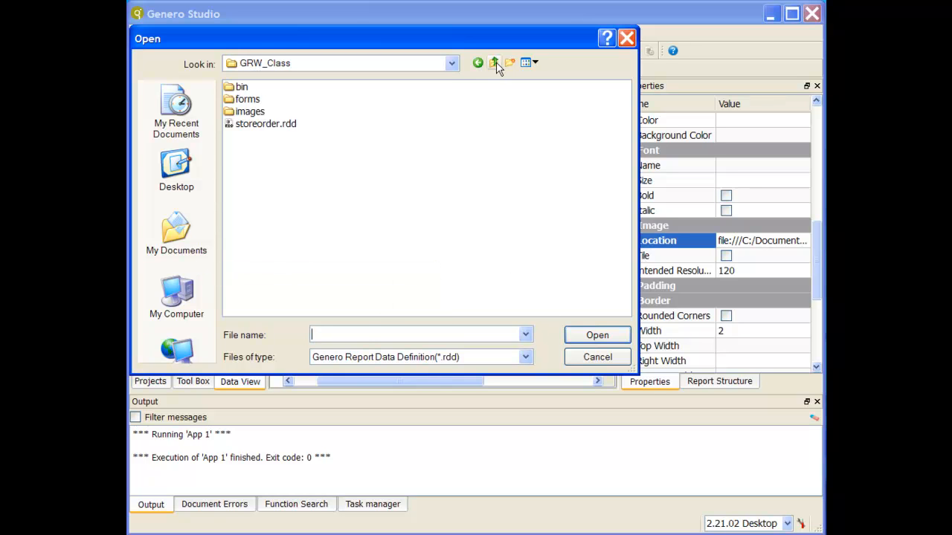
click(267, 124)
click(590, 339)
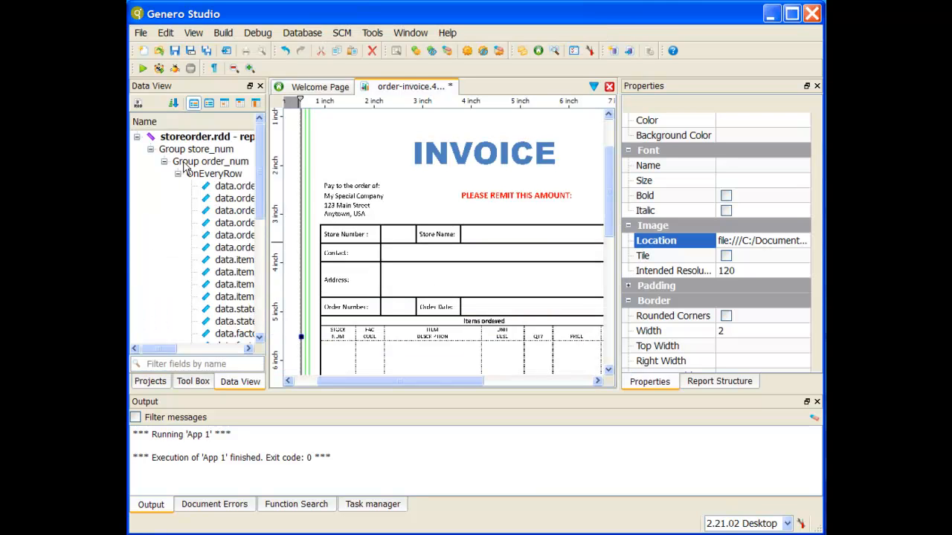
scroll(179, 187, down, 5)
scroll(179, 189, down, 3)
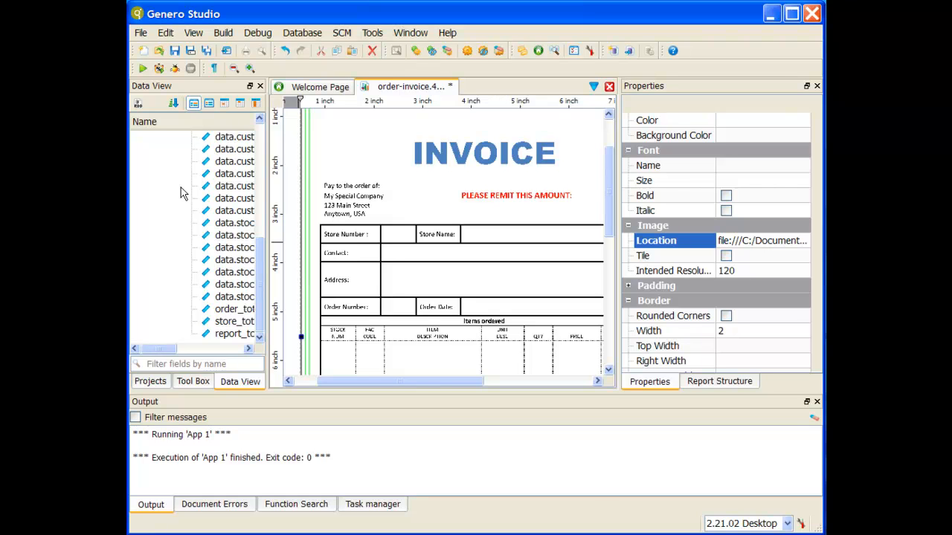
click(175, 52)
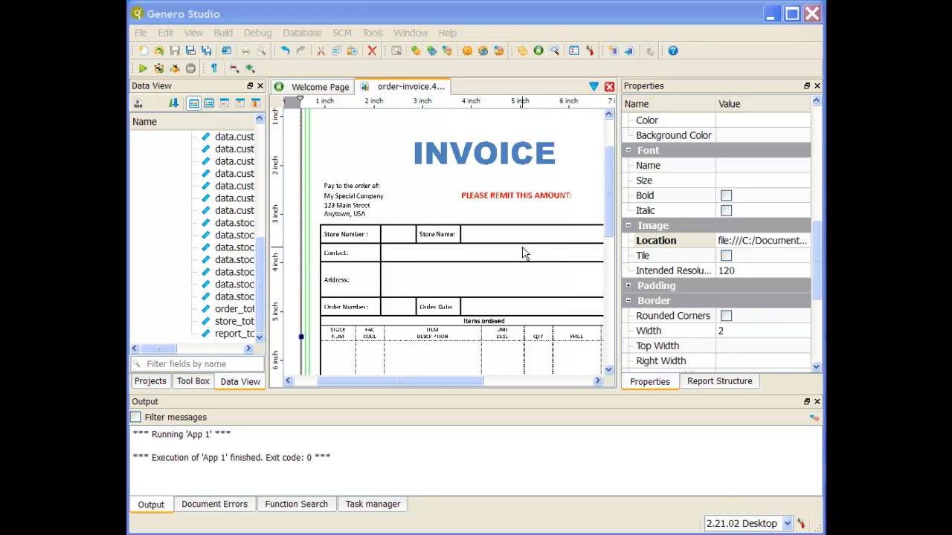
- Move the Page Root under the Group order_num trigger in the report structure
click(719, 382)
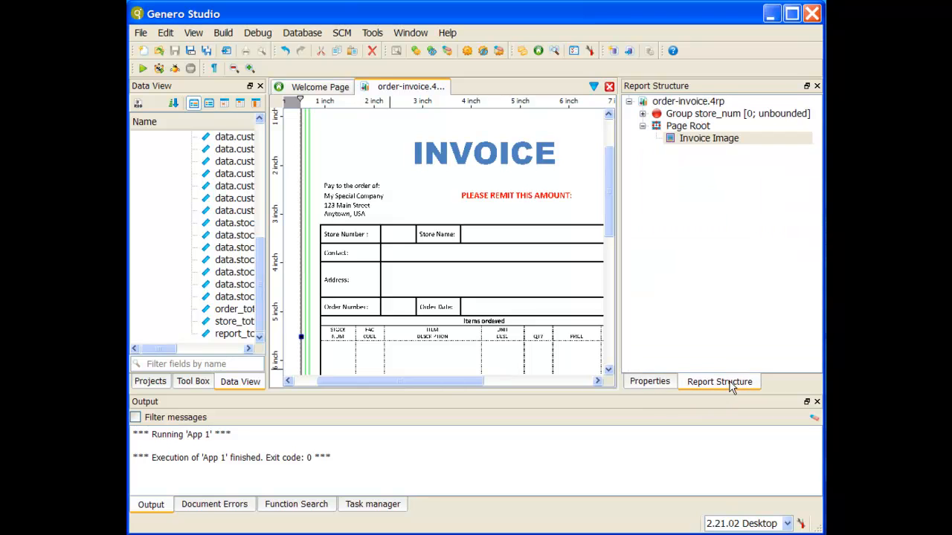
click(643, 114)
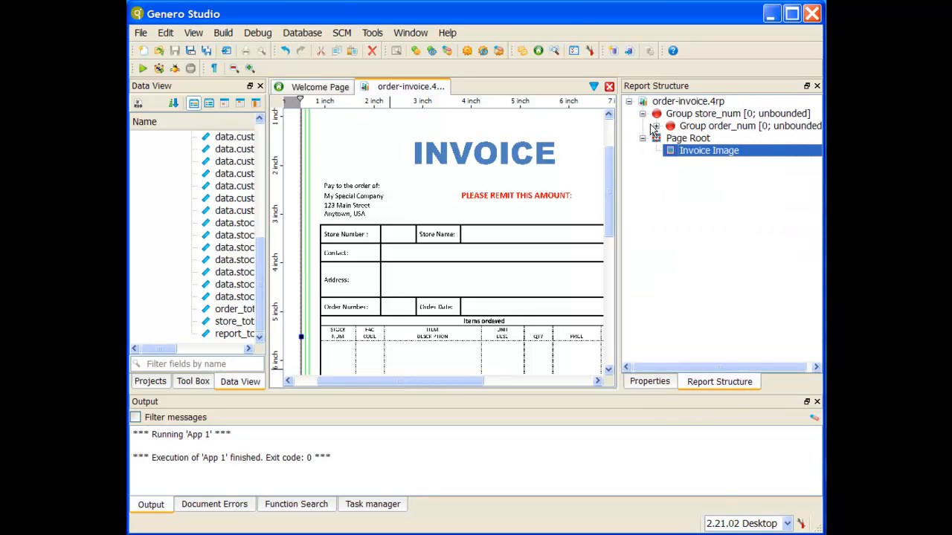
click(655, 126)
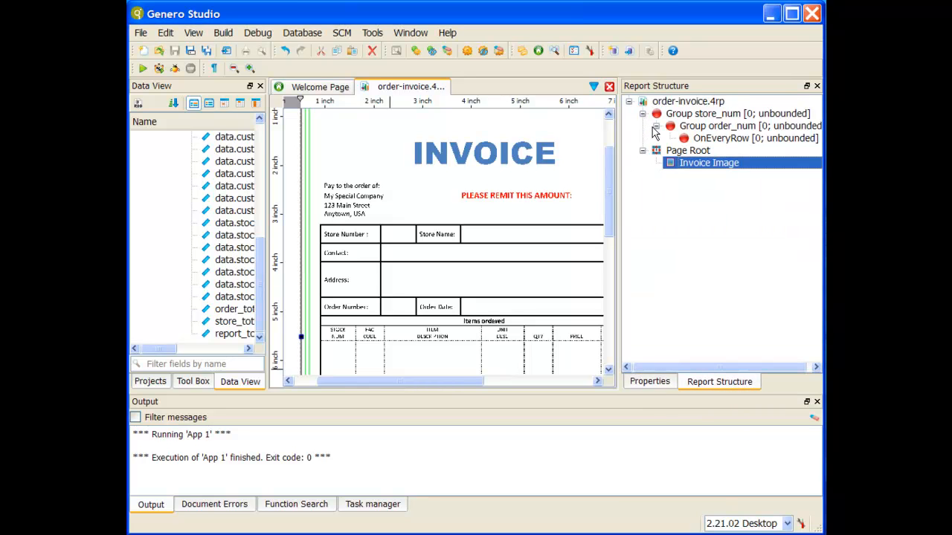
click(690, 151)
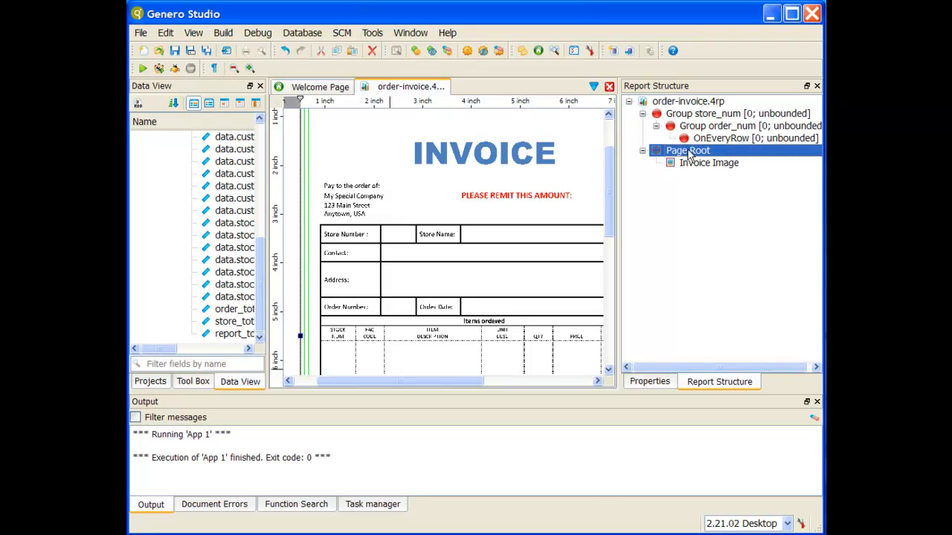
drag(690, 153, 714, 130)
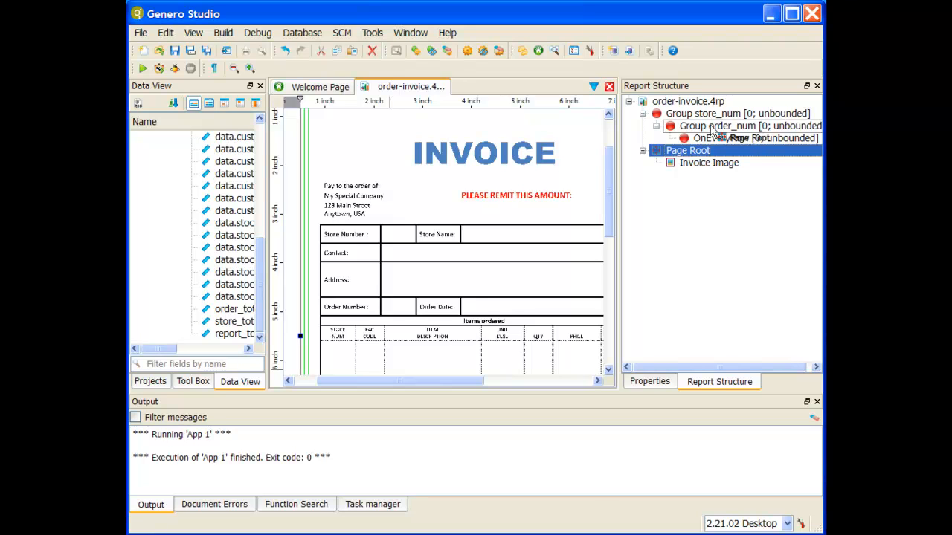
drag(712, 129, 712, 129)
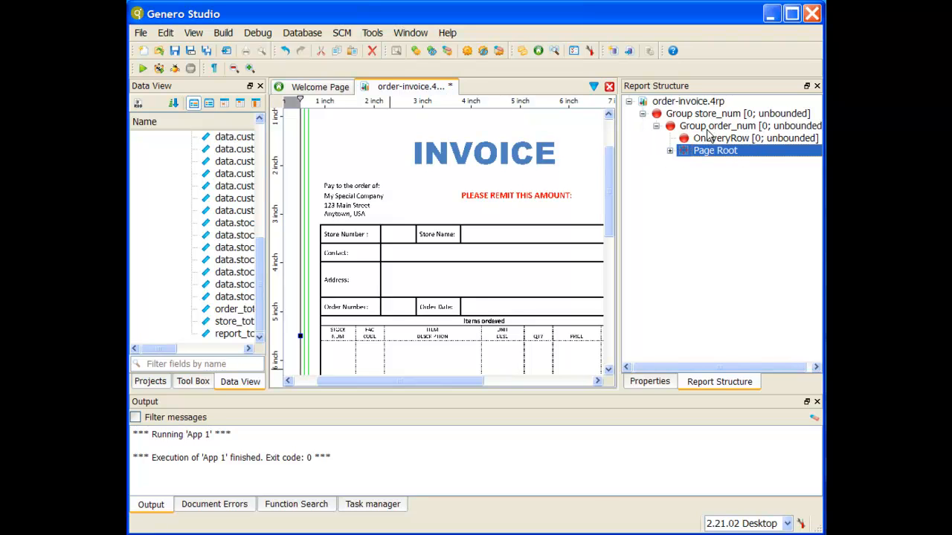
- Move the OnEveryRow trigger inside Invoice Image under the Page Root, and widen the report design area
click(670, 151)
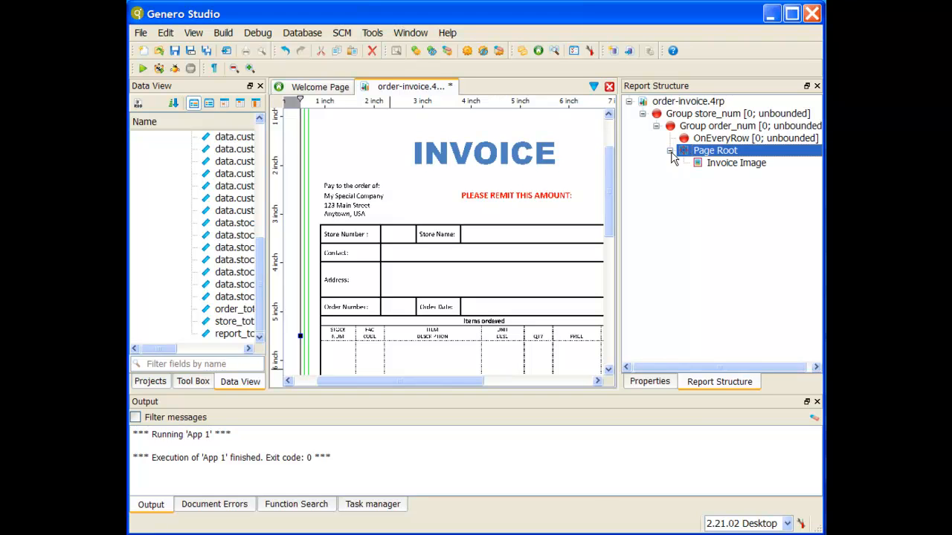
drag(717, 141, 732, 170)
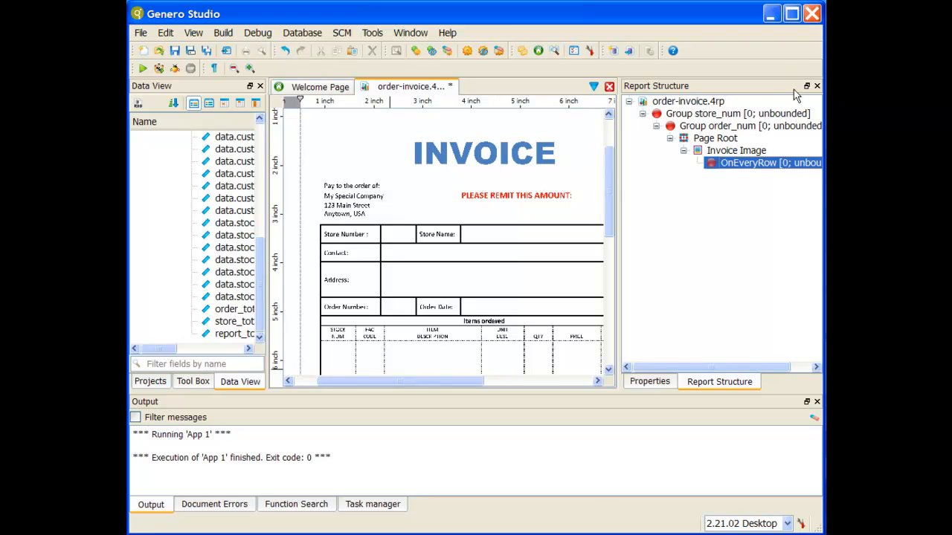
drag(618, 182, 766, 182)
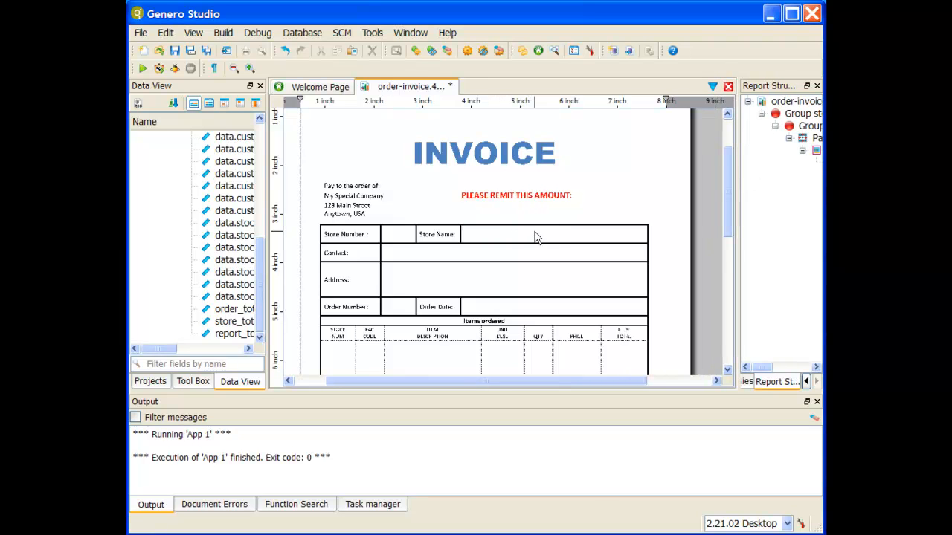
- Place the data.customer.store_num field in the Store Number cell of the invoice form
scroll(534, 231, down, 2)
scroll(535, 231, up, 7)
scroll(535, 231, down, 6)
scroll(534, 231, up, 2)
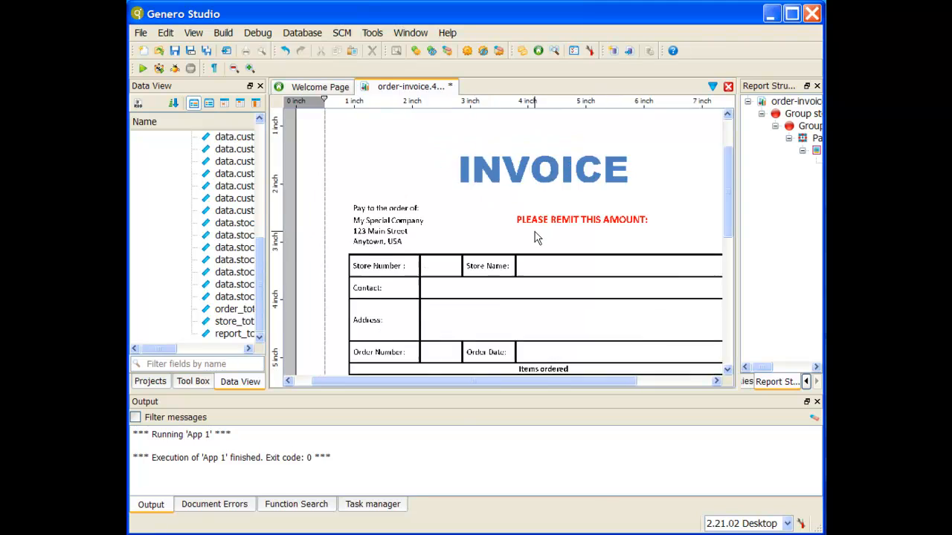
scroll(535, 237, up, 3)
scroll(535, 236, down, 1)
scroll(534, 236, down, 3)
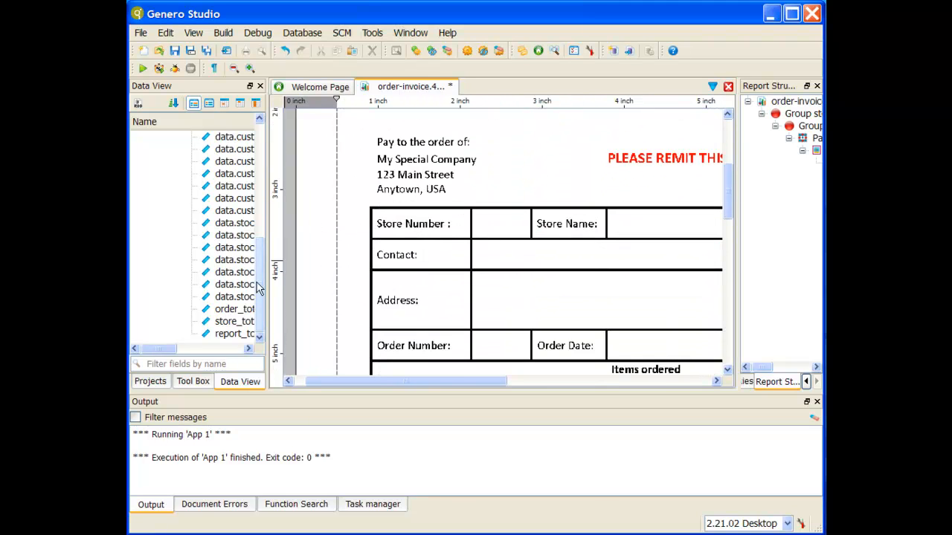
drag(167, 351, 189, 355)
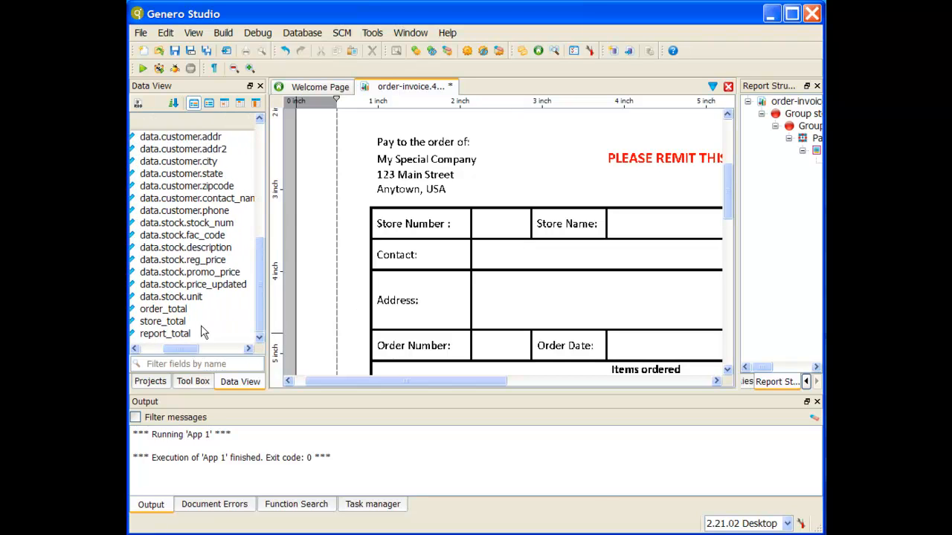
scroll(236, 248, up, 3)
scroll(217, 215, up, 2)
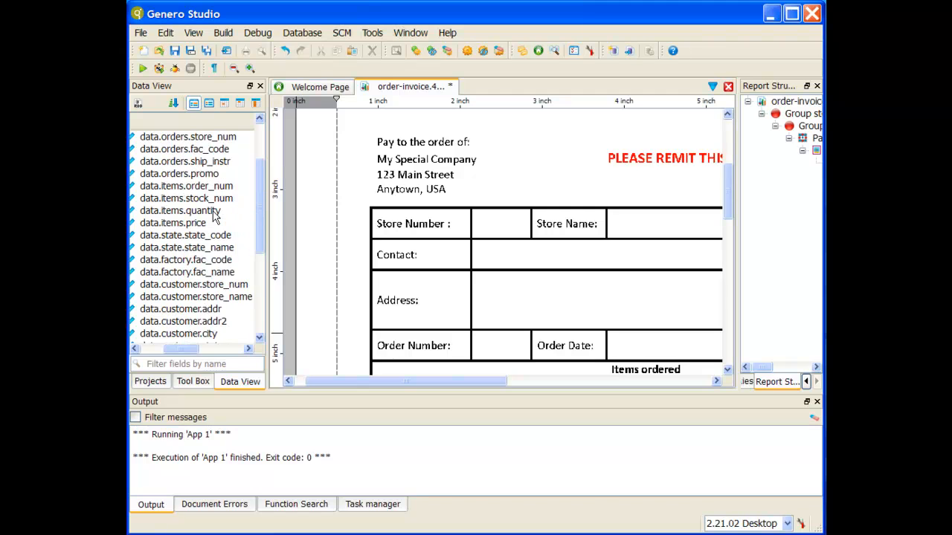
scroll(215, 220, down, 1)
click(198, 248)
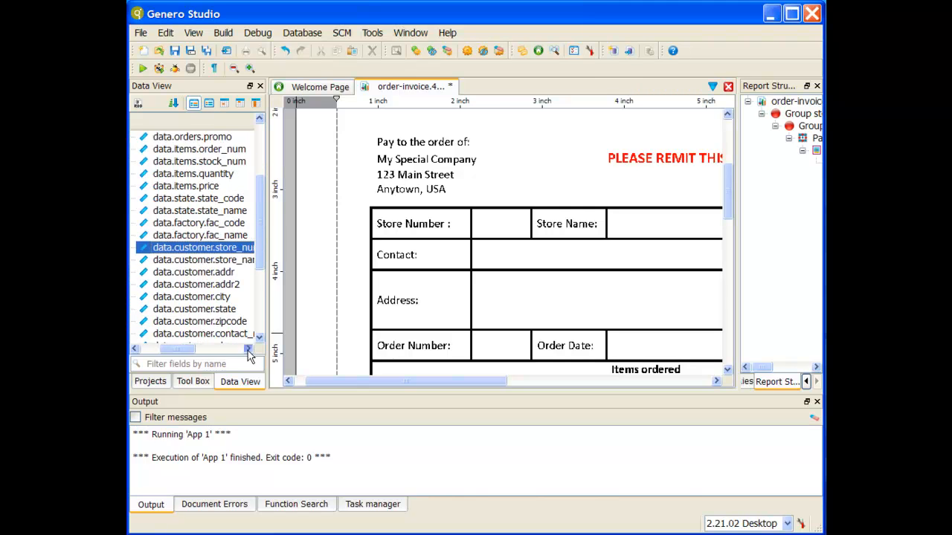
drag(183, 246, 468, 221)
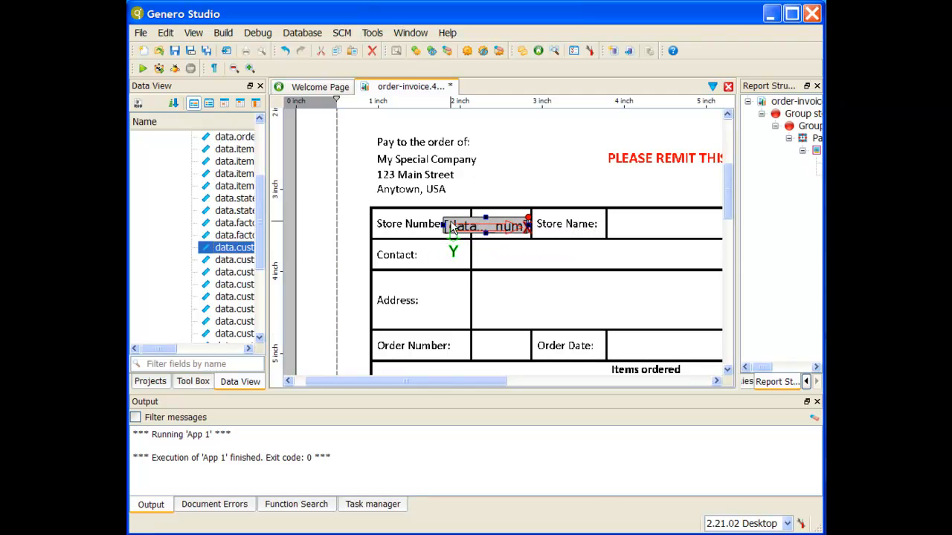
- Narrow the store number field so that it fits inside its cell without covering the Store Number label
drag(451, 222, 452, 223)
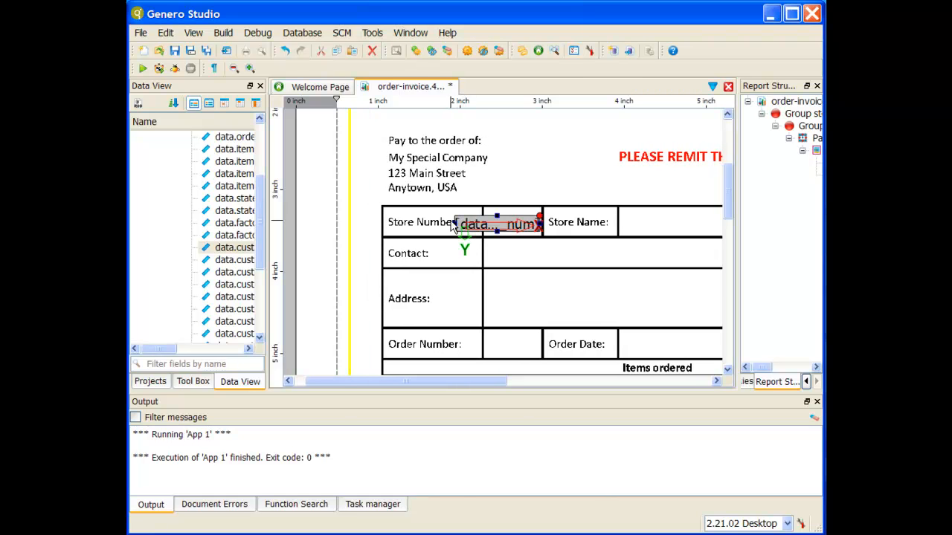
drag(452, 223, 482, 225)
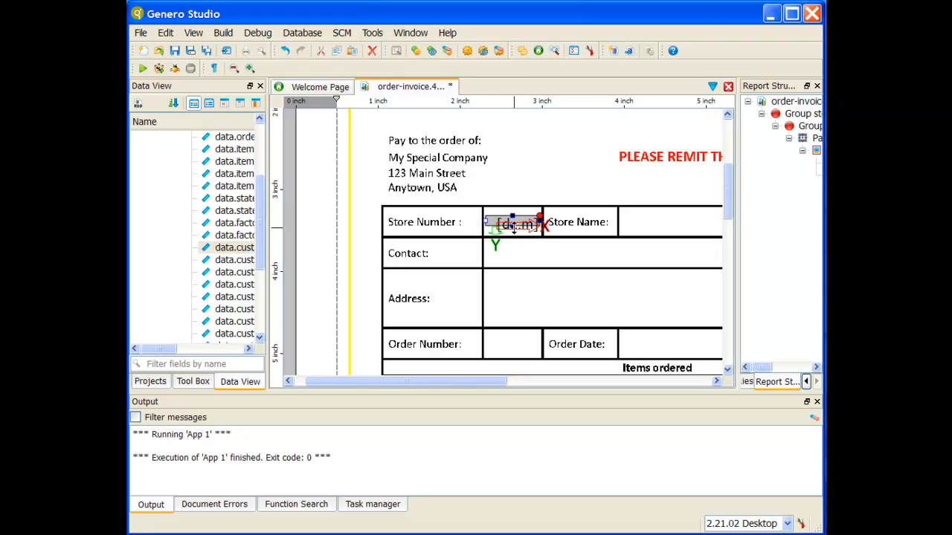
key(ctrl+z)
drag(510, 231, 510, 230)
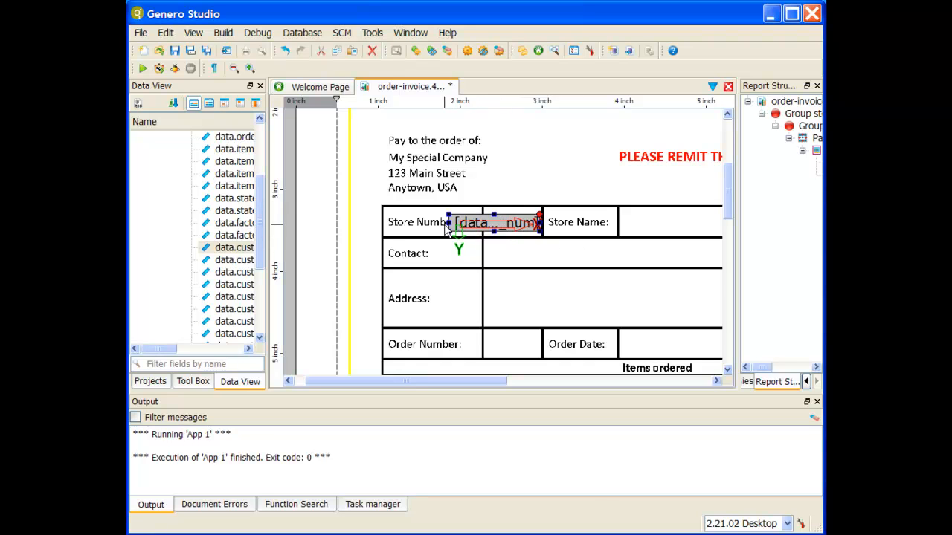
drag(448, 226, 486, 223)
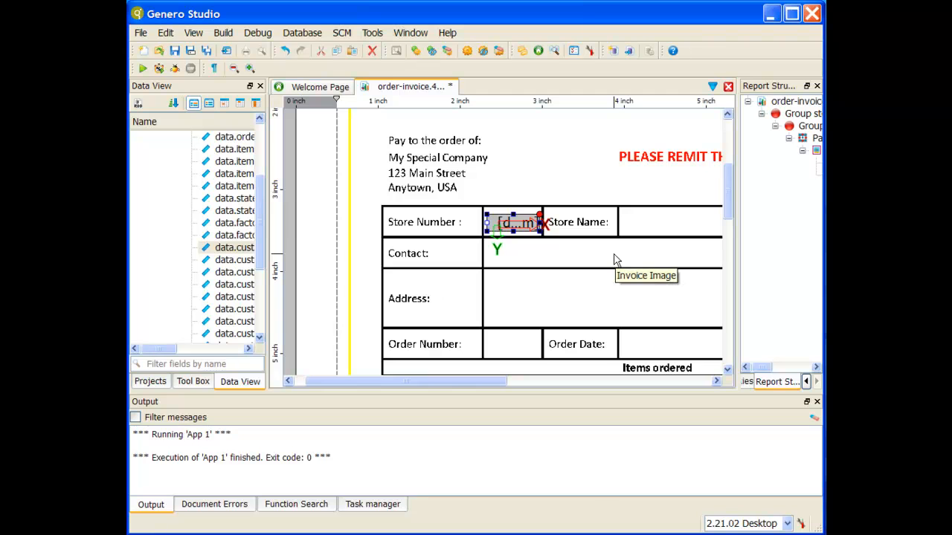
- Place data.customer.store_name in the Store Name cell and data.customer.contact_name in the Contact cell
click(235, 349)
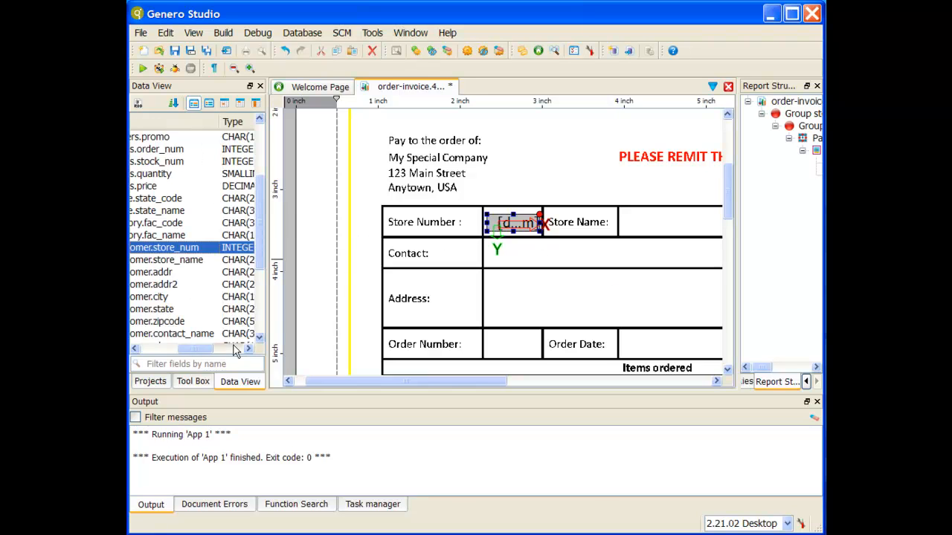
drag(190, 265, 623, 226)
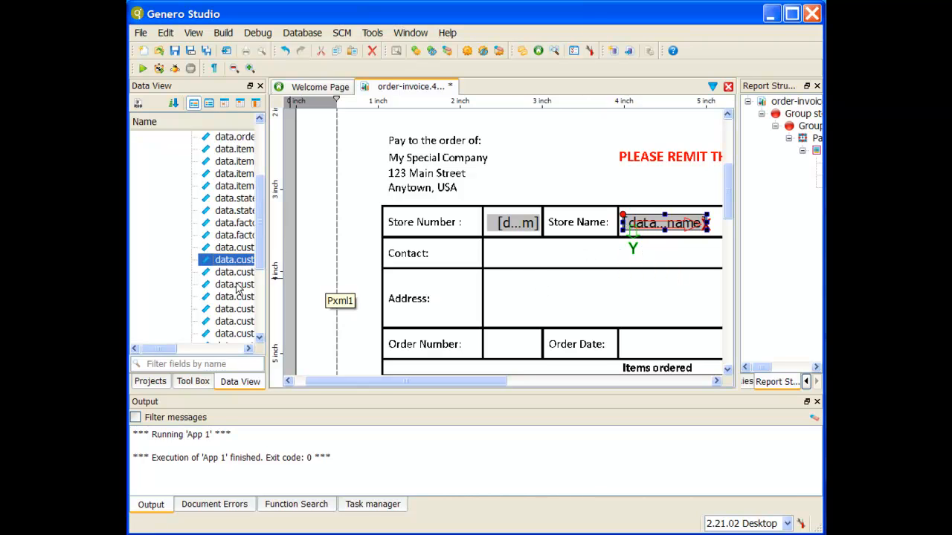
click(222, 349)
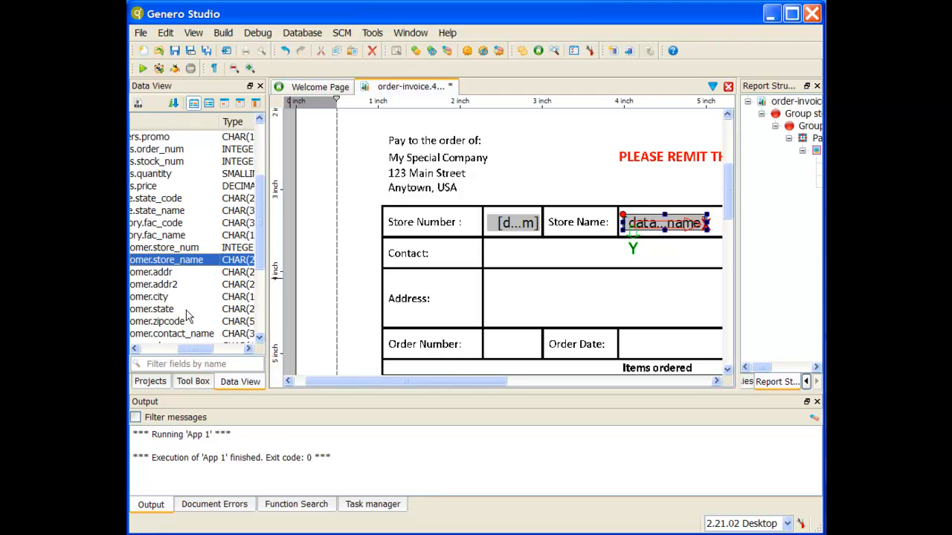
drag(177, 336, 491, 255)
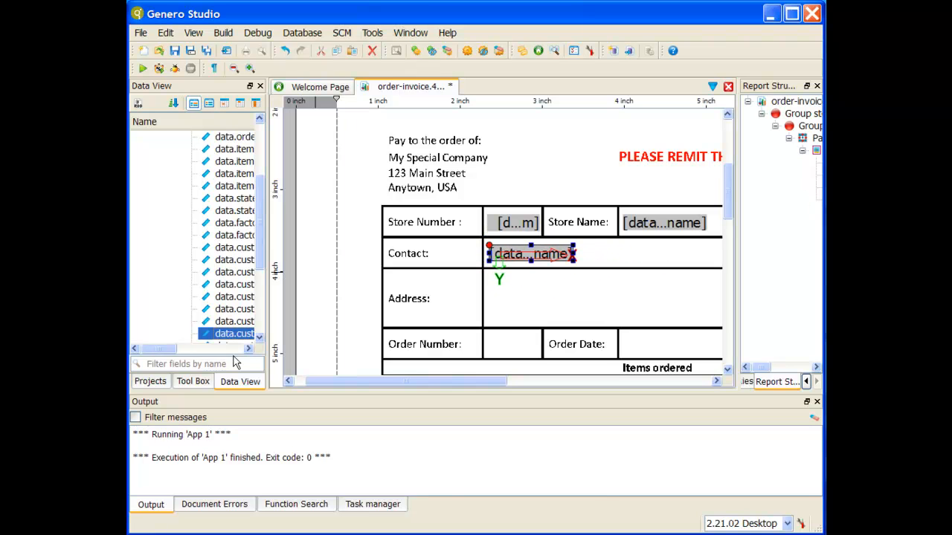
- Place data.customer.addr in the Address cell with data.customer.addr2 directly beneath it
click(231, 349)
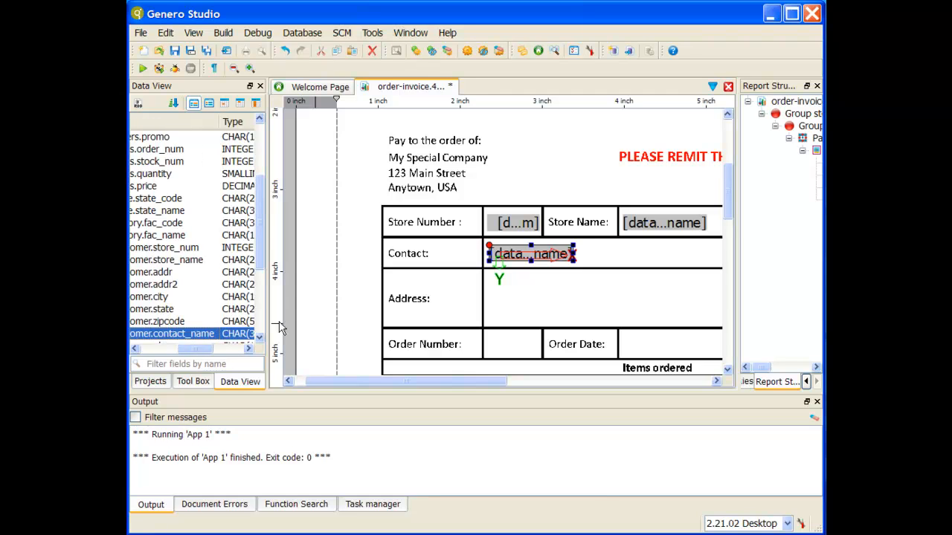
drag(168, 275, 492, 287)
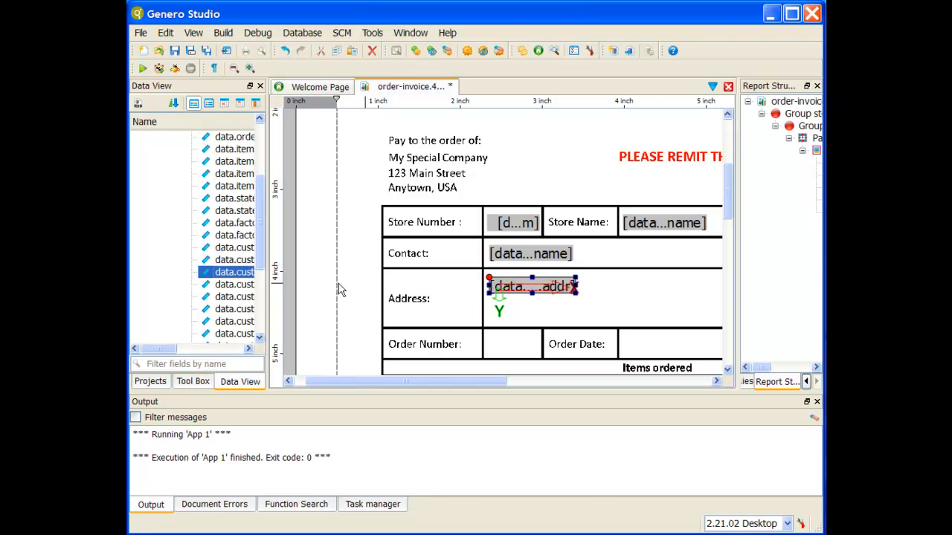
click(218, 349)
drag(163, 285, 497, 300)
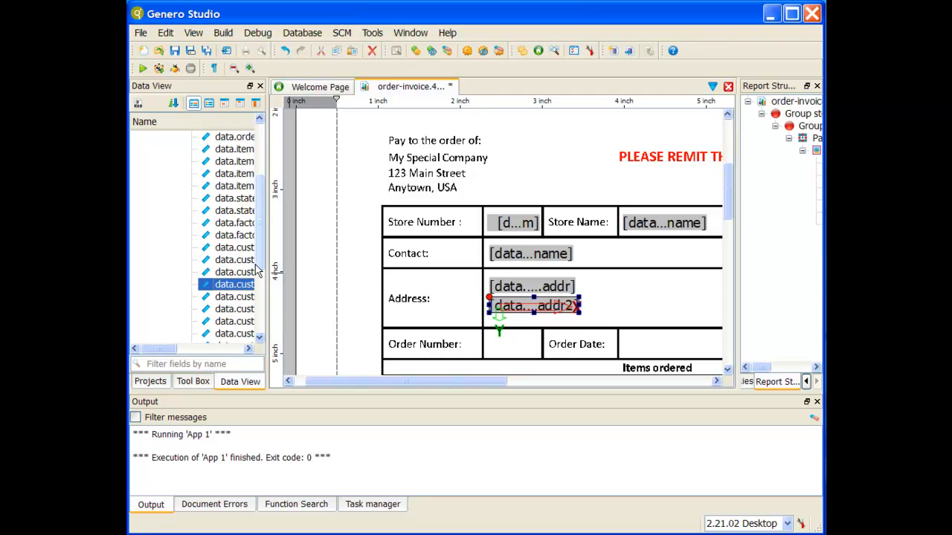
- Add data.customer.city as the third line of the Address cell and move the address lines up so all three fit
click(231, 349)
drag(158, 297, 489, 330)
drag(501, 294, 500, 328)
click(501, 335)
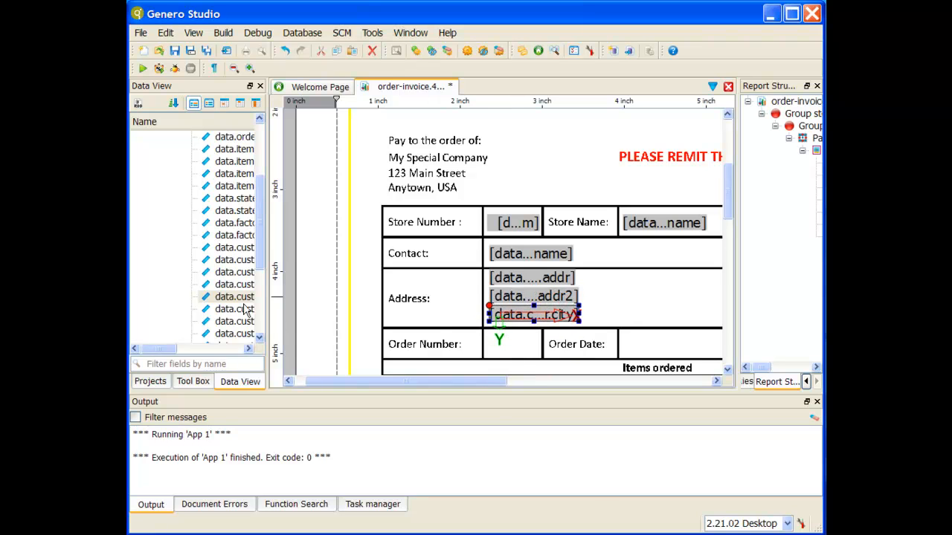
- Place data.customer.state and data.customer.zipcode beside the city field on the last address line
click(247, 349)
drag(219, 315, 588, 307)
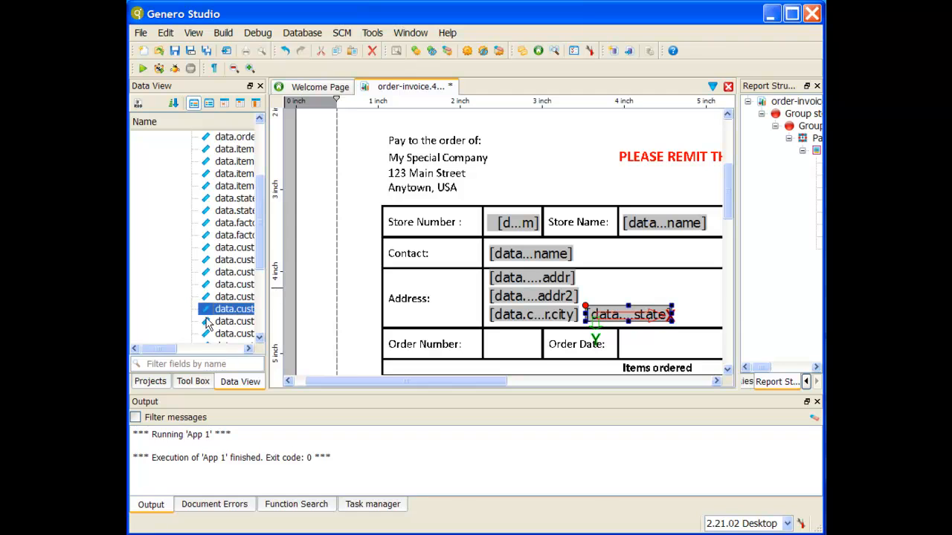
drag(232, 327, 681, 307)
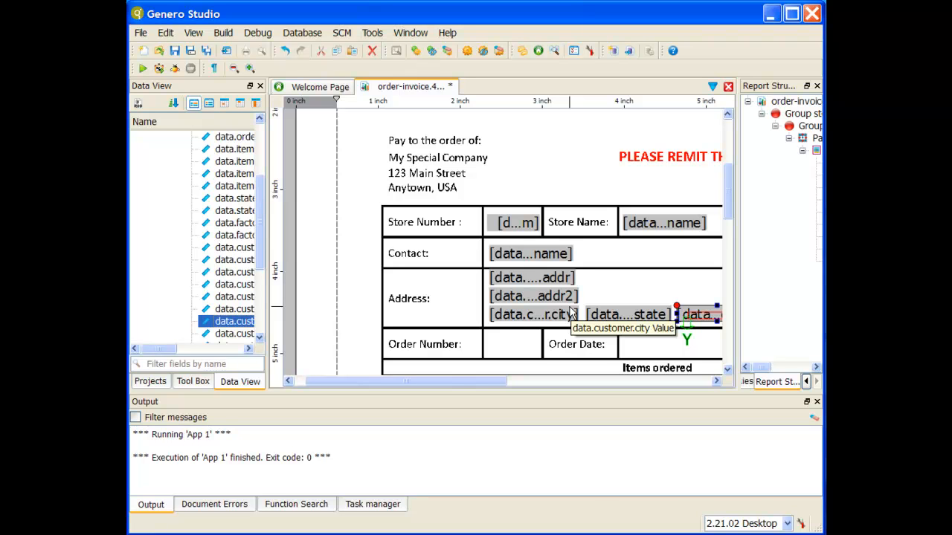
- Place data.orders.order_num in the Order Number cell, narrowed to fit, and data.orders.order_date in the Order Date cell
scroll(236, 231, up, 1)
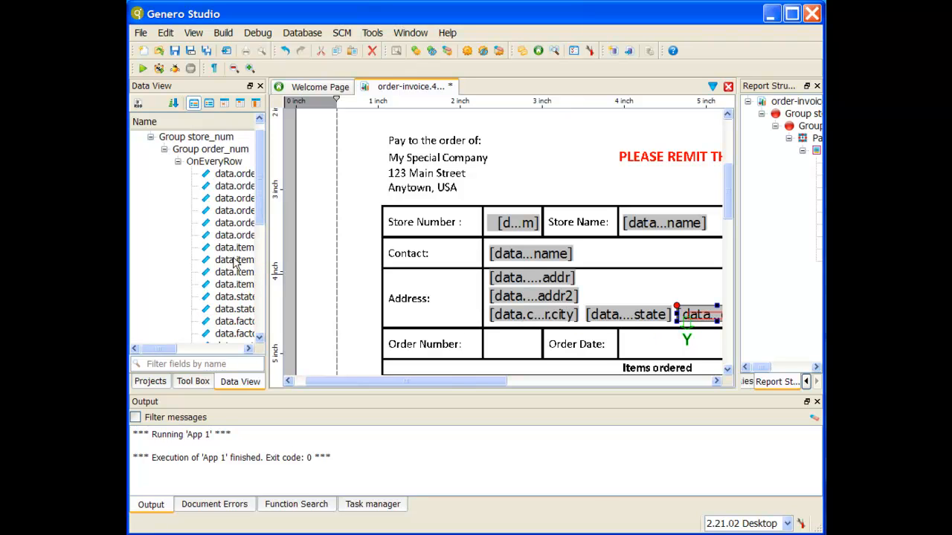
click(220, 349)
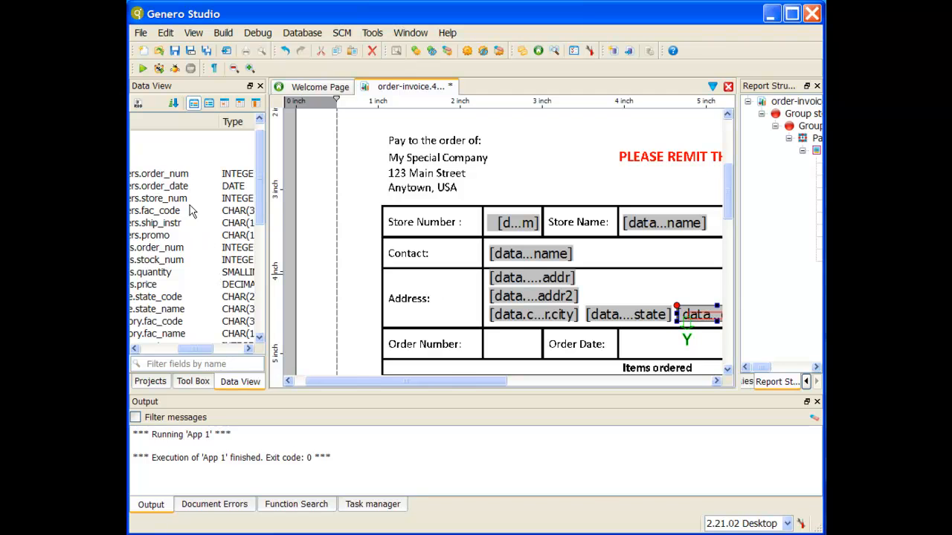
drag(186, 179, 477, 341)
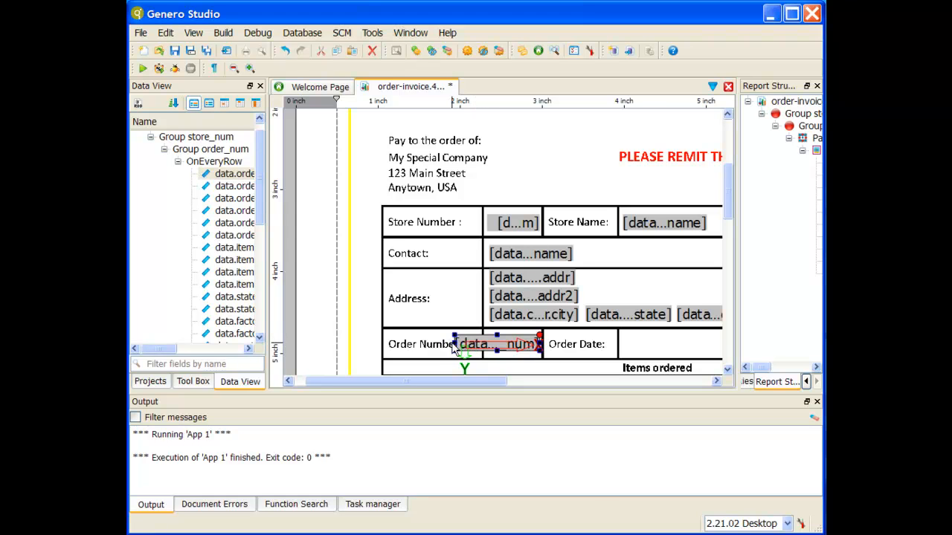
drag(453, 343, 488, 344)
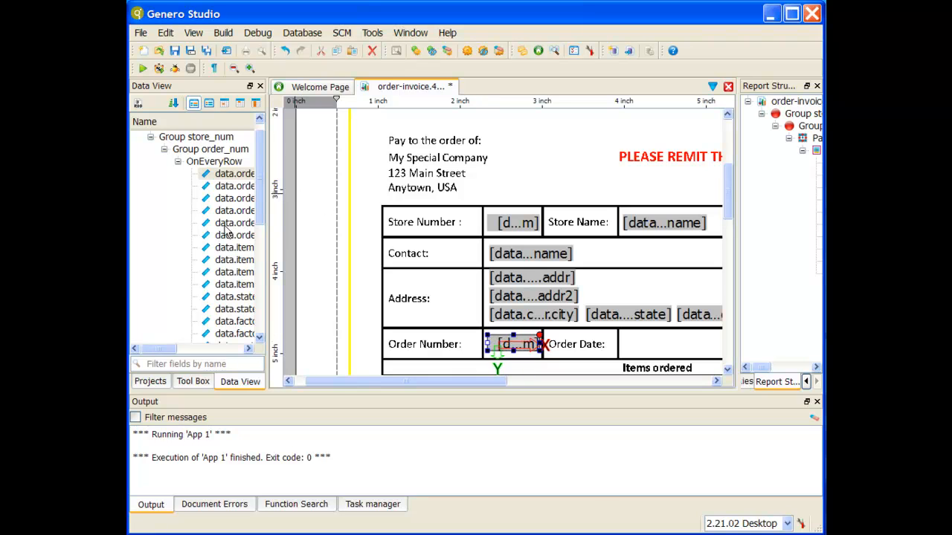
click(232, 349)
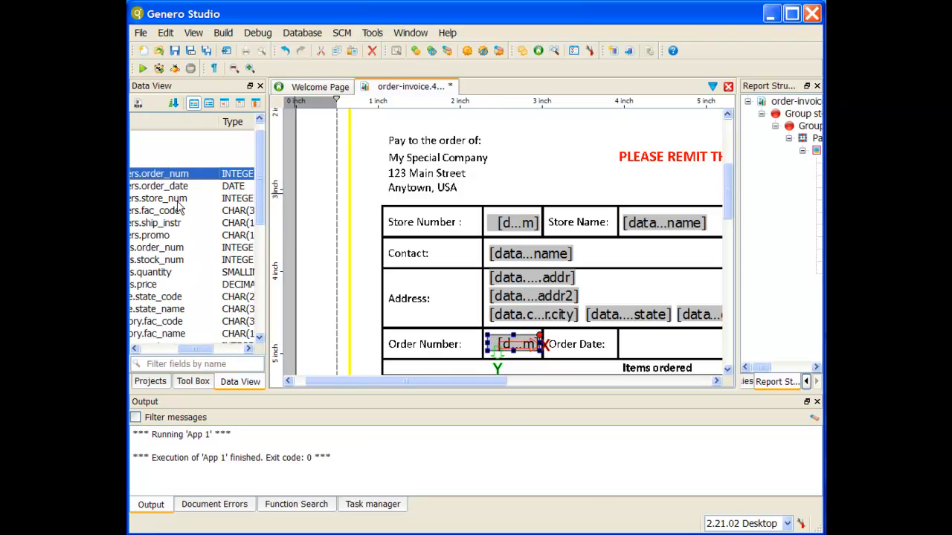
drag(179, 191, 630, 343)
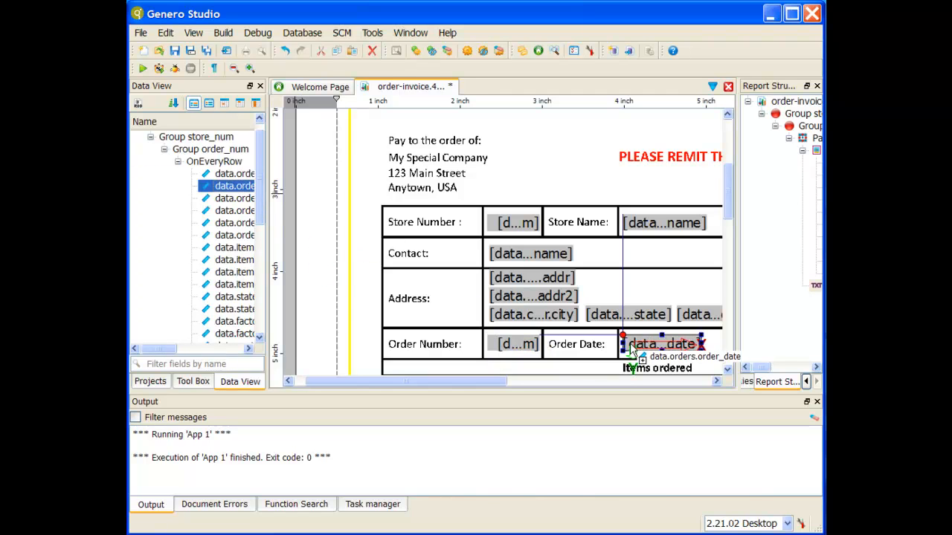
- Place the order_total field in the Order Total cell at the foot of the invoice form
scroll(560, 301, down, 3)
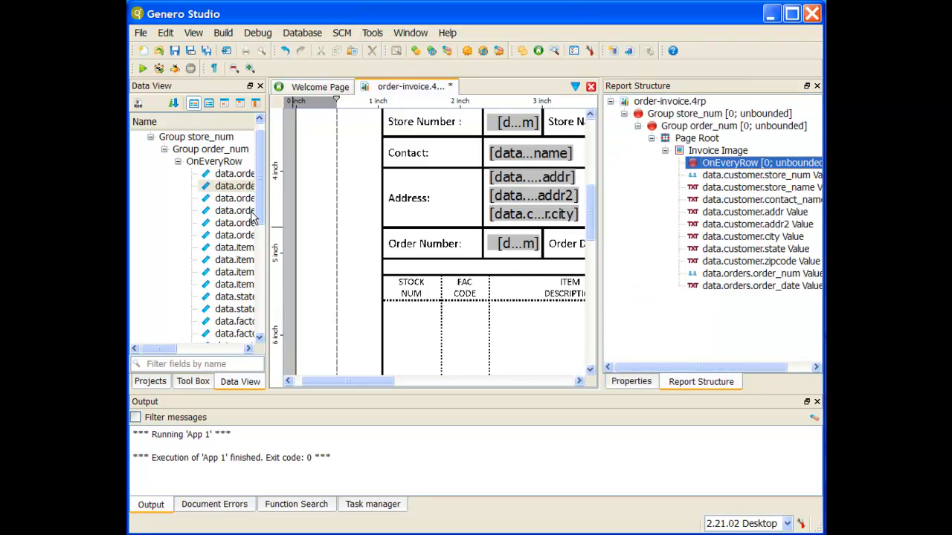
scroll(257, 216, down, 1)
drag(255, 229, 252, 336)
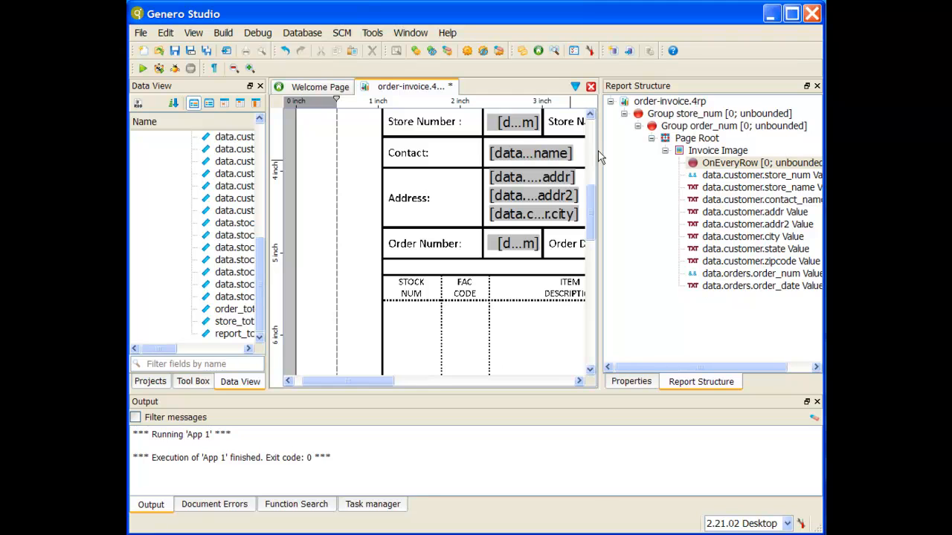
drag(602, 151, 771, 153)
scroll(628, 191, up, 3)
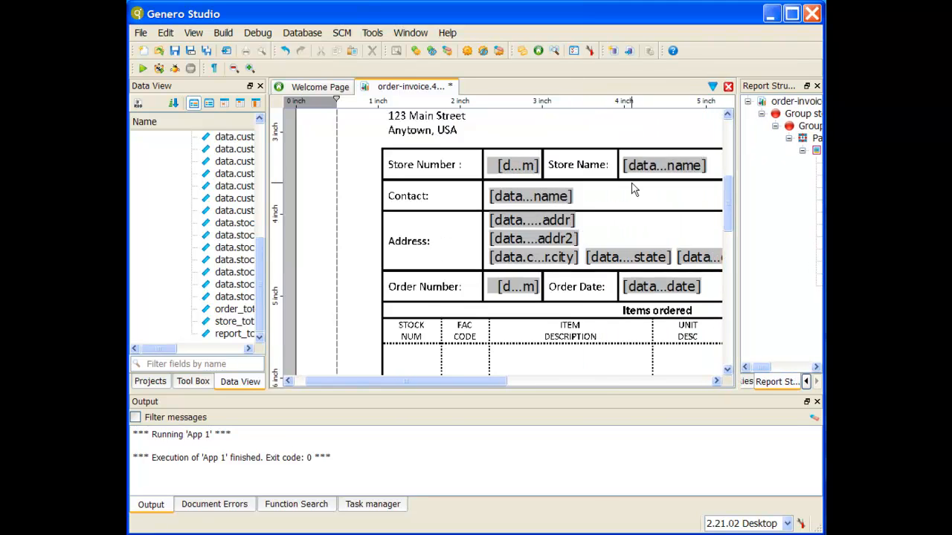
scroll(563, 283, right, 5)
scroll(563, 282, down, 15)
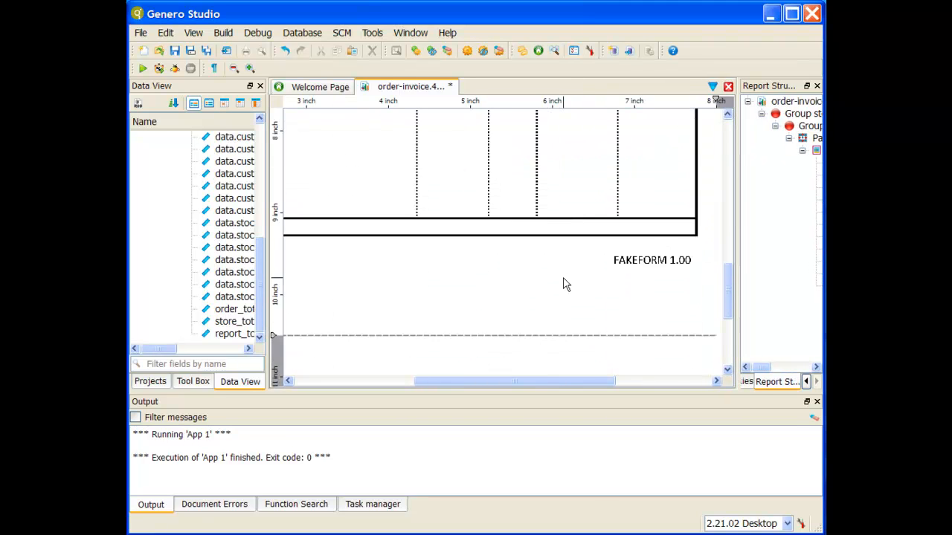
drag(512, 382, 425, 381)
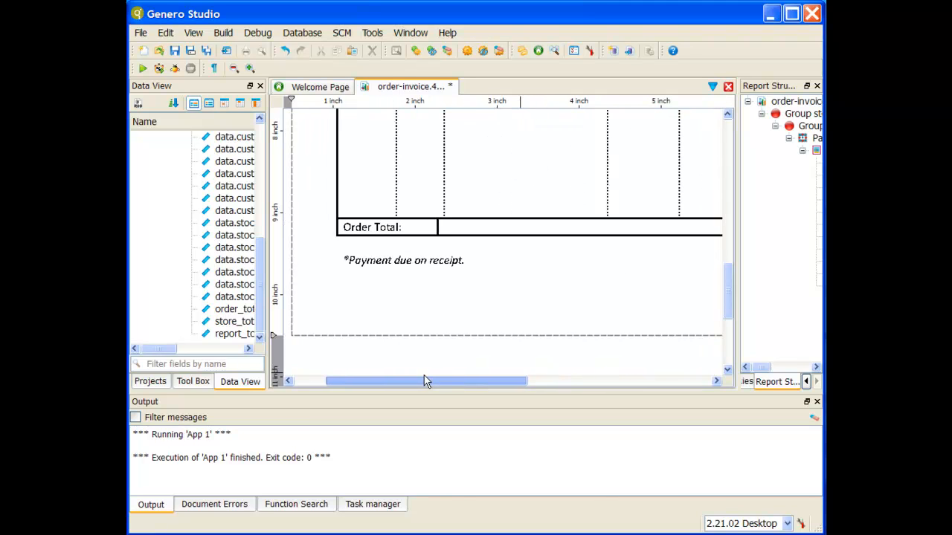
drag(237, 311, 476, 223)
- Look over the placed header fields and the Items ordered columns, ending at the Order Total row
scroll(479, 272, up, 3)
scroll(479, 272, up, 5)
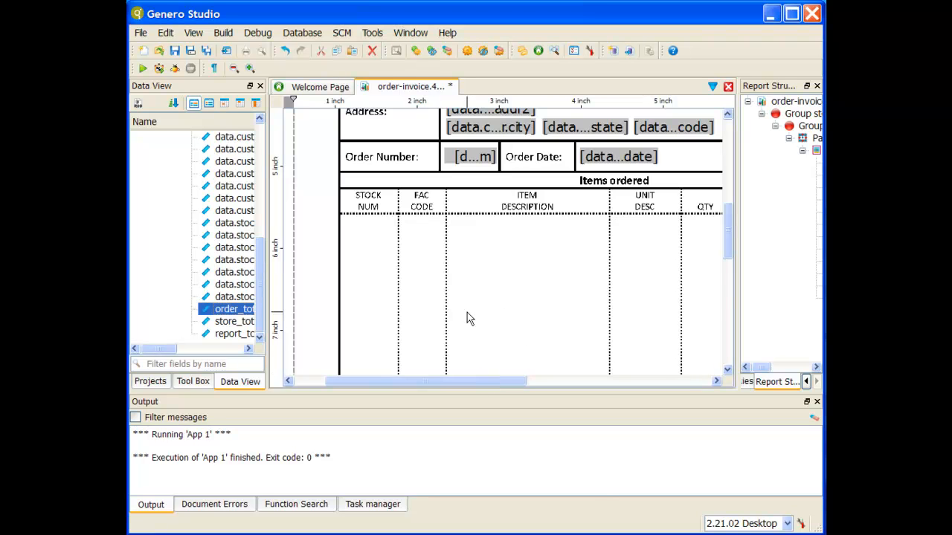
scroll(467, 312, up, 4)
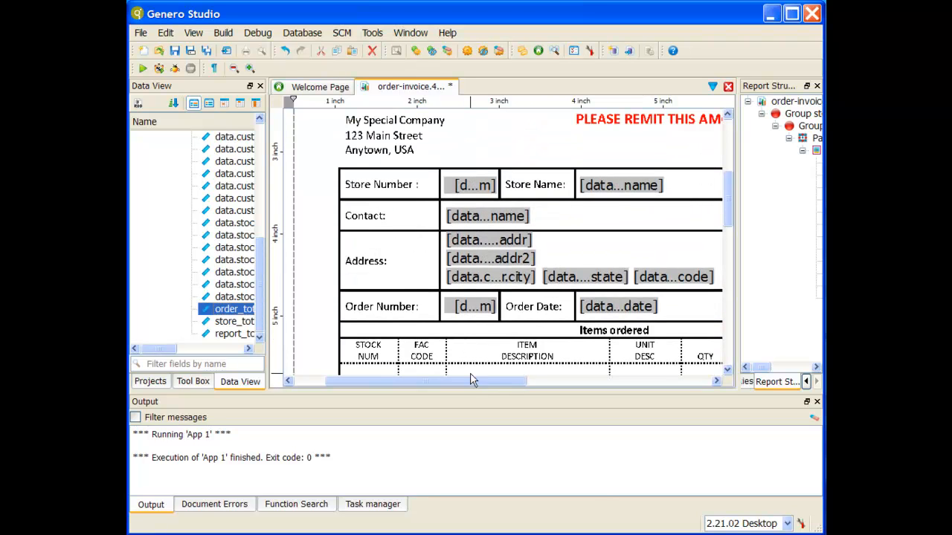
drag(468, 382, 530, 376)
scroll(550, 302, down, 10)
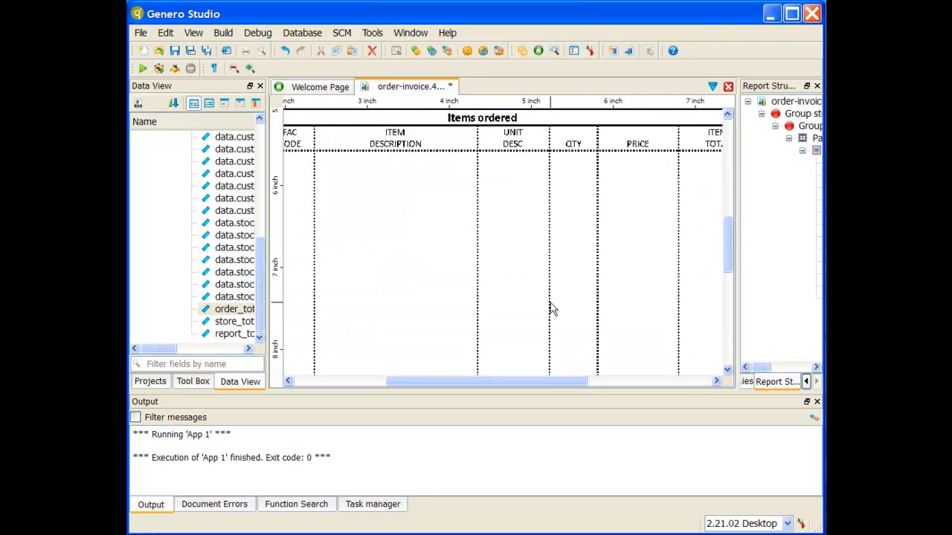
drag(476, 379, 374, 381)
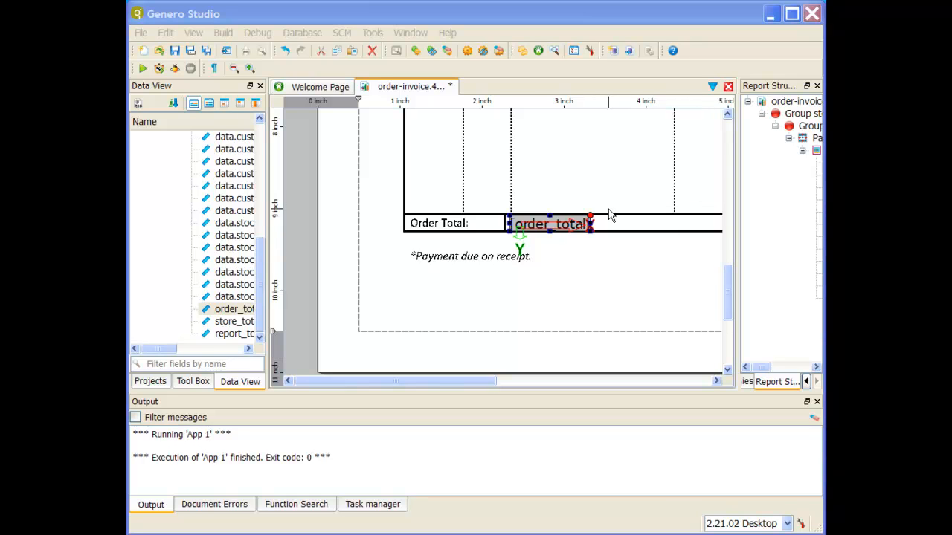
- Close the Output, Document Errors, Function Search and Task manager views to enlarge the report design area
click(609, 264)
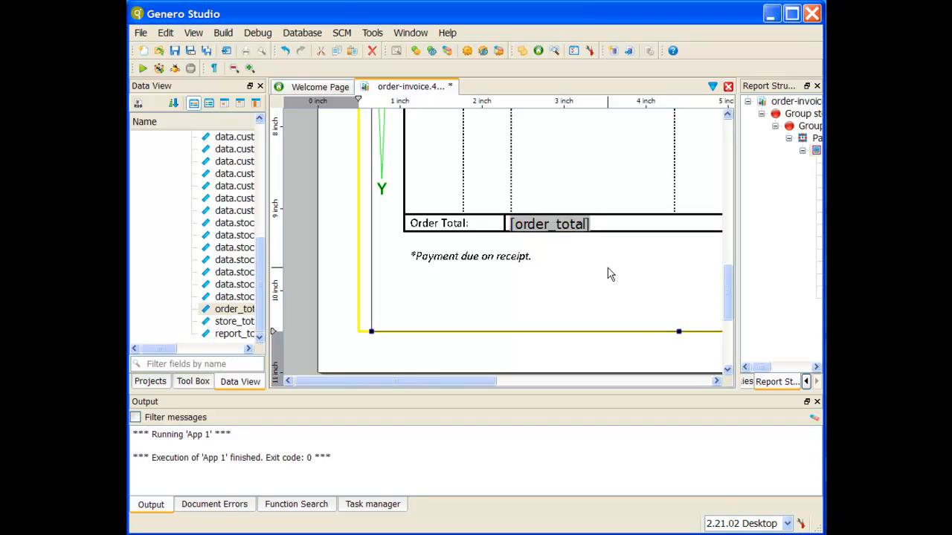
scroll(607, 267, up, 2)
scroll(607, 267, down, 3)
scroll(607, 269, up, 2)
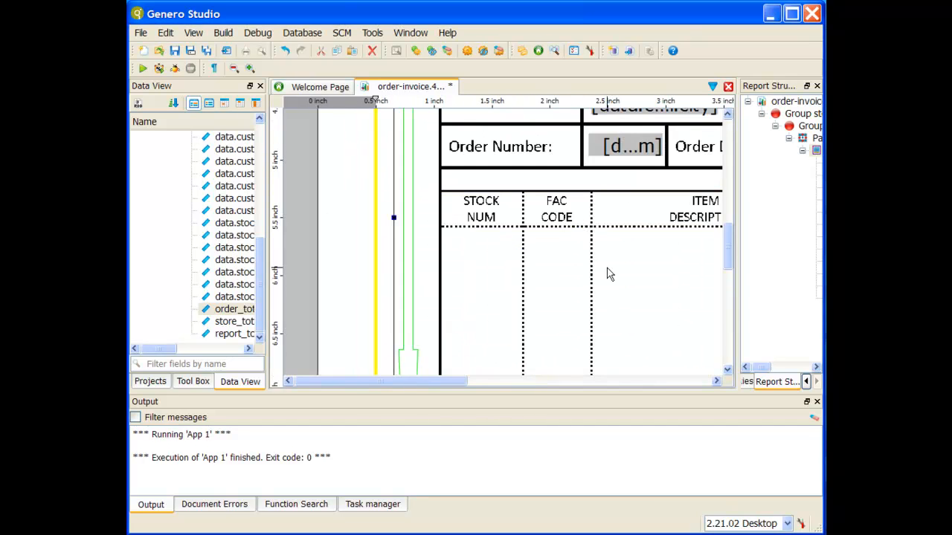
scroll(607, 274, down, 1)
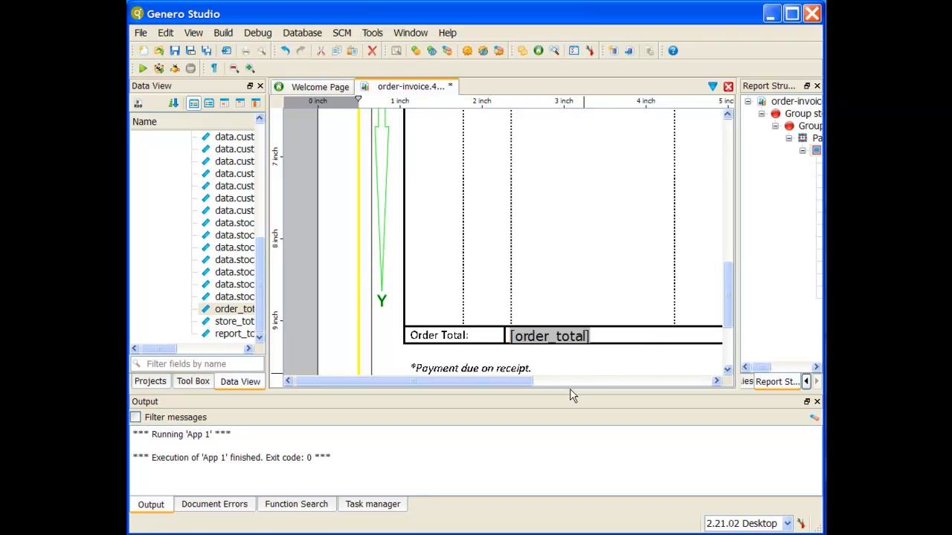
drag(567, 392, 542, 498)
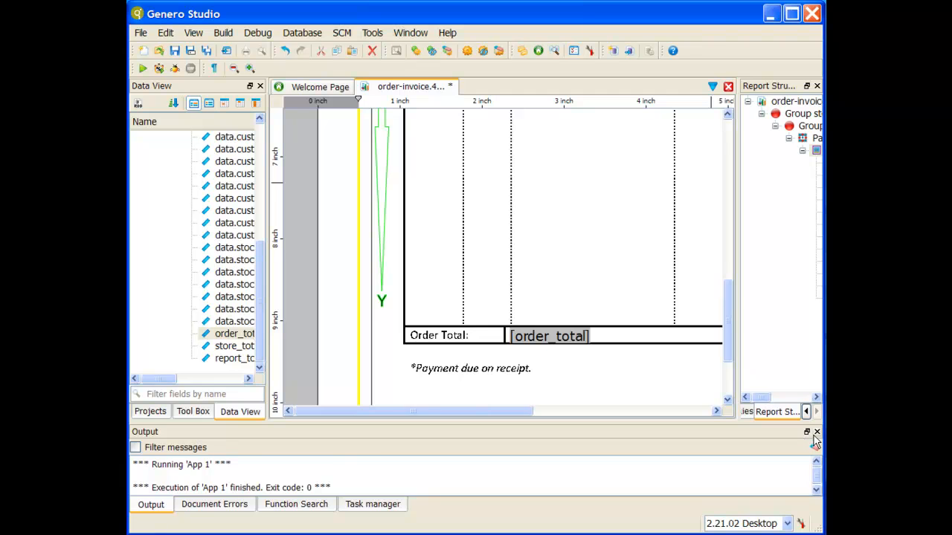
click(816, 432)
click(816, 432)
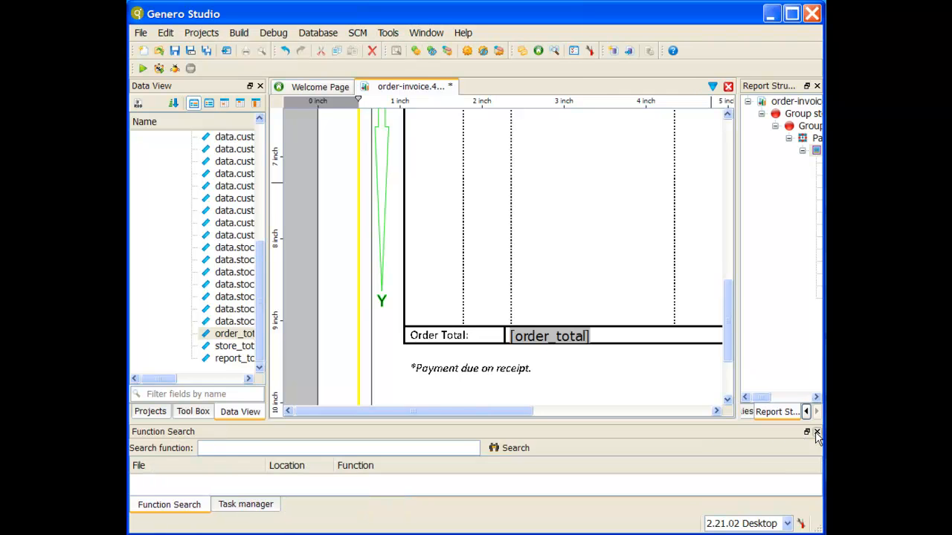
click(817, 432)
click(817, 432)
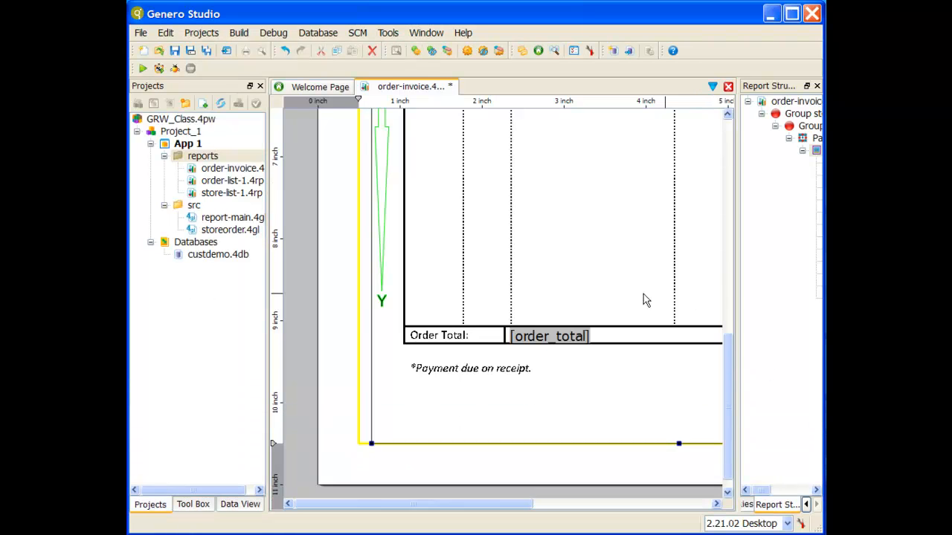
- Close the Report Structure and Properties views to widen the report design area
scroll(594, 305, up, 2)
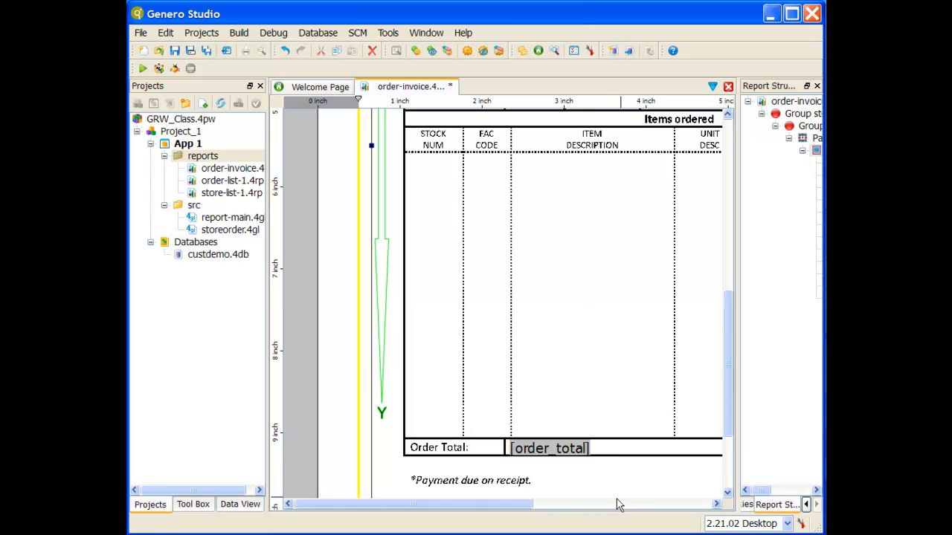
click(817, 86)
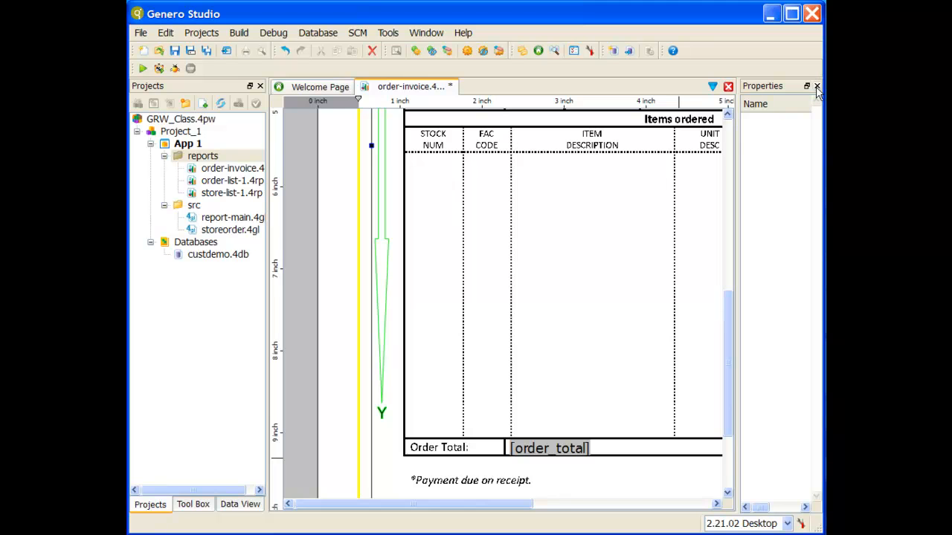
click(817, 87)
- Place a Vertical Box layout node over the Items ordered body, spanning all columns from below the headings to the Order Total row
drag(622, 505, 673, 507)
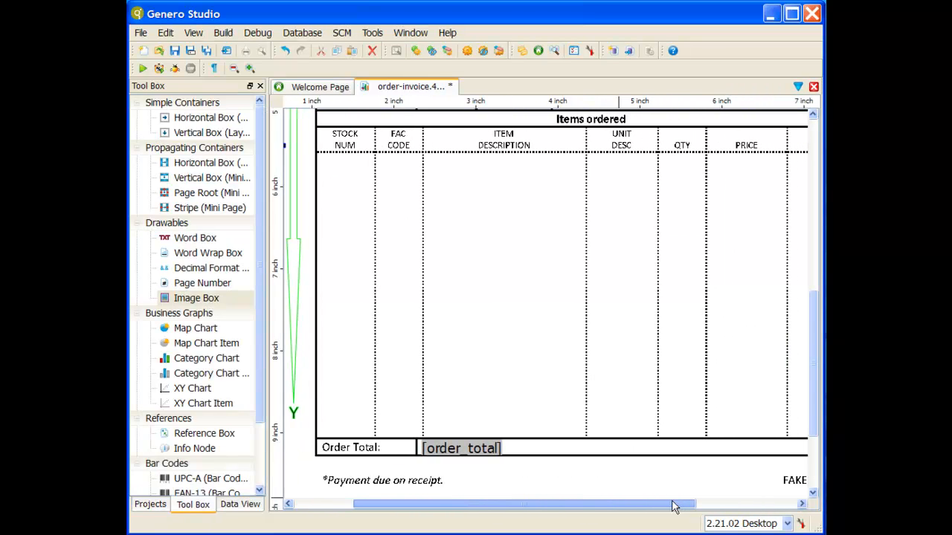
scroll(586, 323, down, 3)
scroll(585, 328, up, 3)
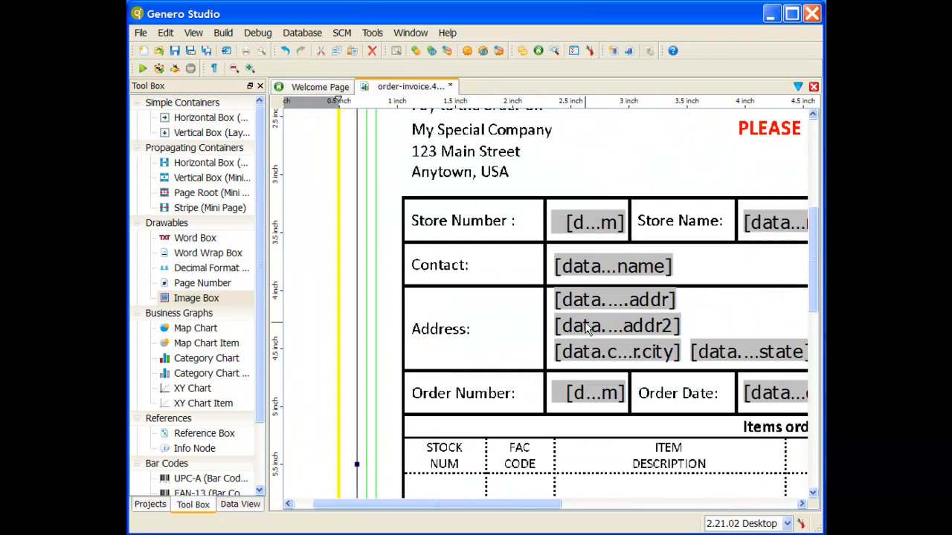
scroll(585, 328, down, 1)
scroll(586, 328, down, 1)
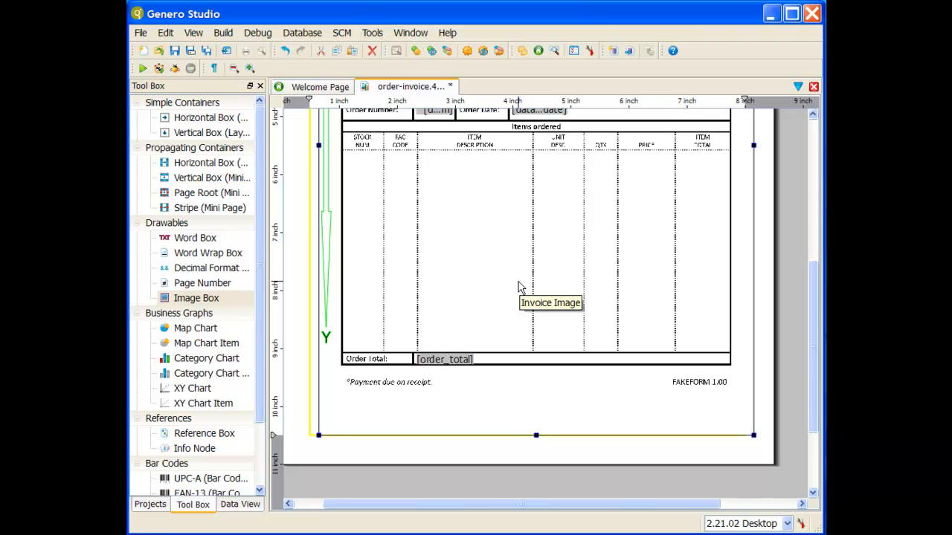
click(231, 133)
mouse_move(231, 132)
mouse_down()
mouse_move(405, 205)
mouse_move(347, 162)
mouse_move(366, 155)
mouse_move(357, 154)
mouse_move(364, 167)
mouse_move(419, 195)
mouse_move(370, 160)
mouse_move(355, 170)
mouse_move(363, 168)
mouse_move(356, 160)
mouse_move(574, 354)
mouse_move(732, 356)
mouse_up()
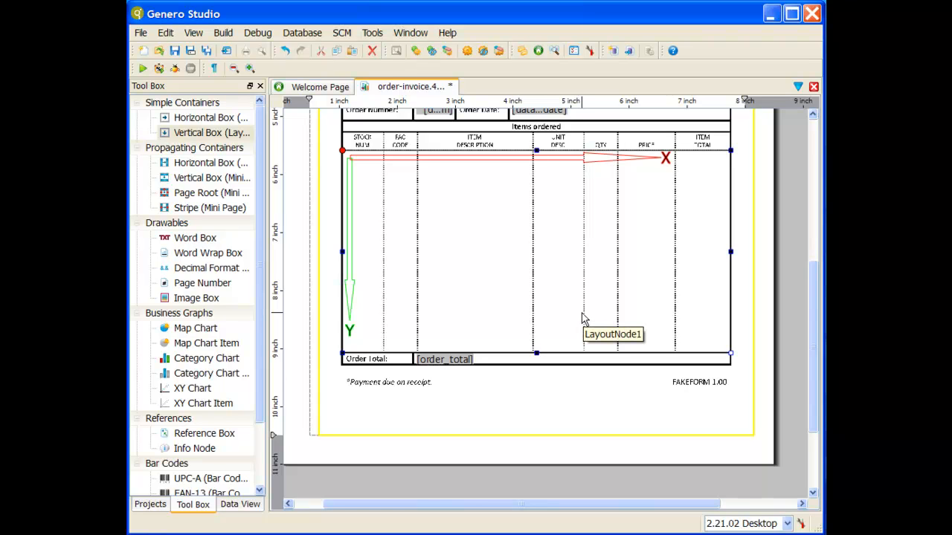
- Reopen the report's Structure view and widen it so the full node names are readable
click(406, 35)
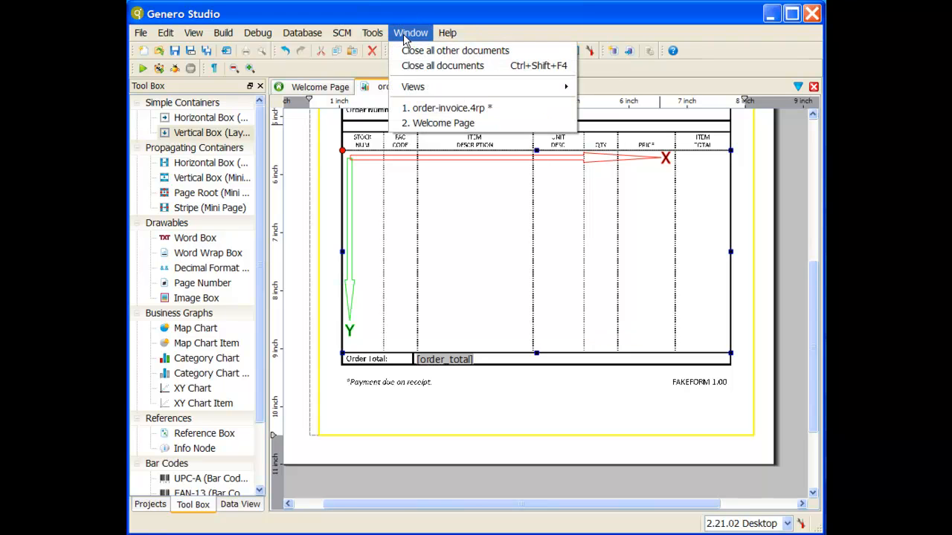
mouse_move(476, 86)
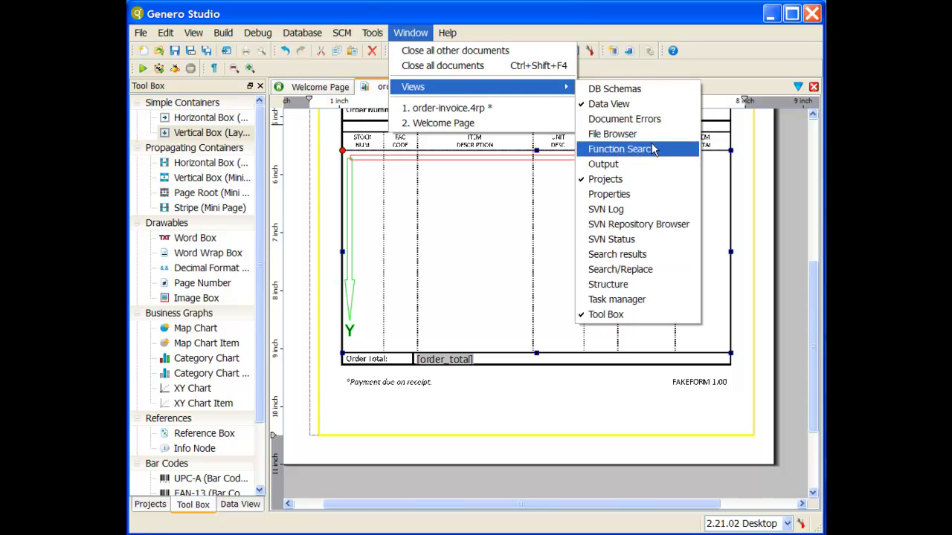
click(657, 288)
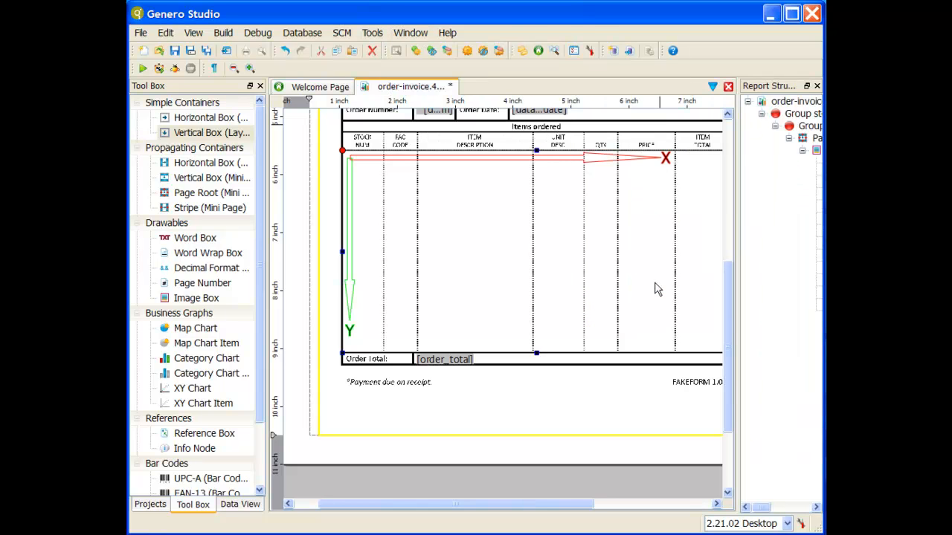
drag(736, 212, 576, 181)
- Rename the new layout node as Item Layout Node
right_click(697, 312)
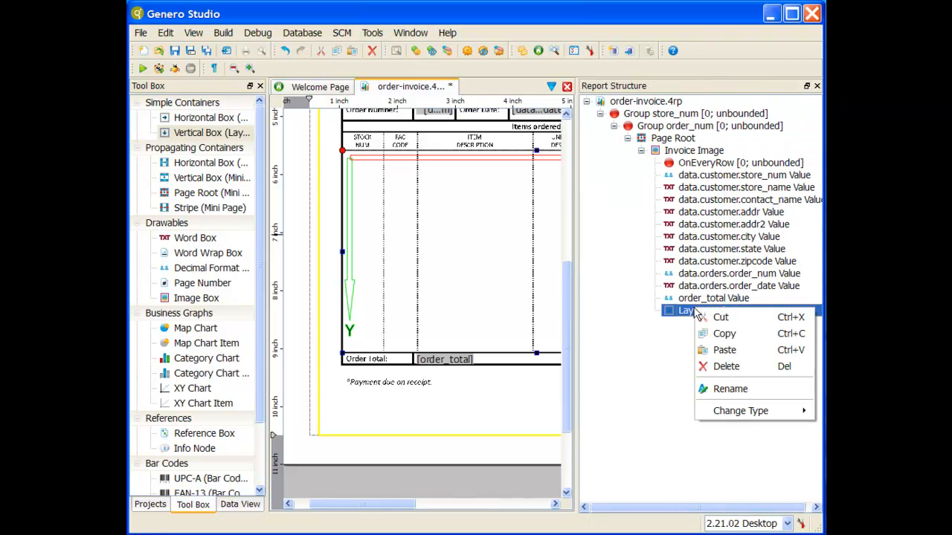
click(720, 391)
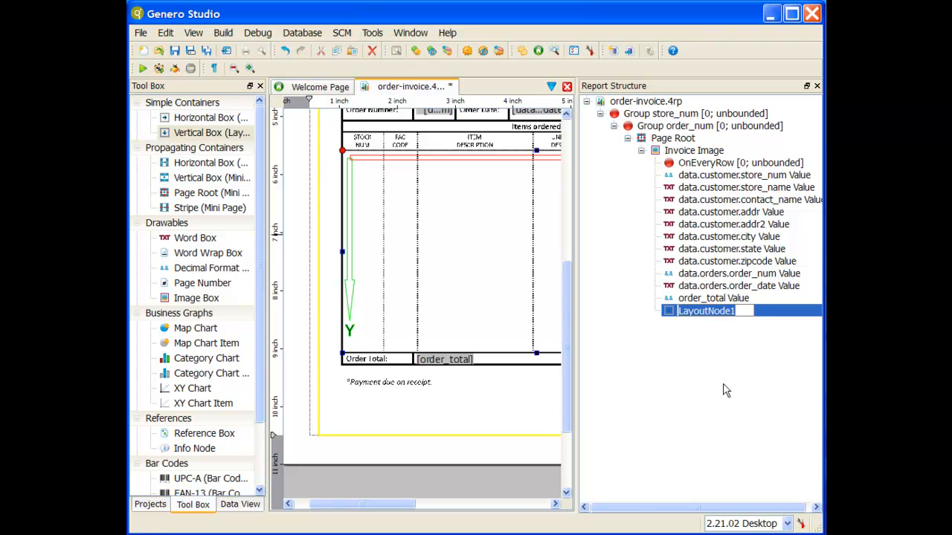
text(Item L)
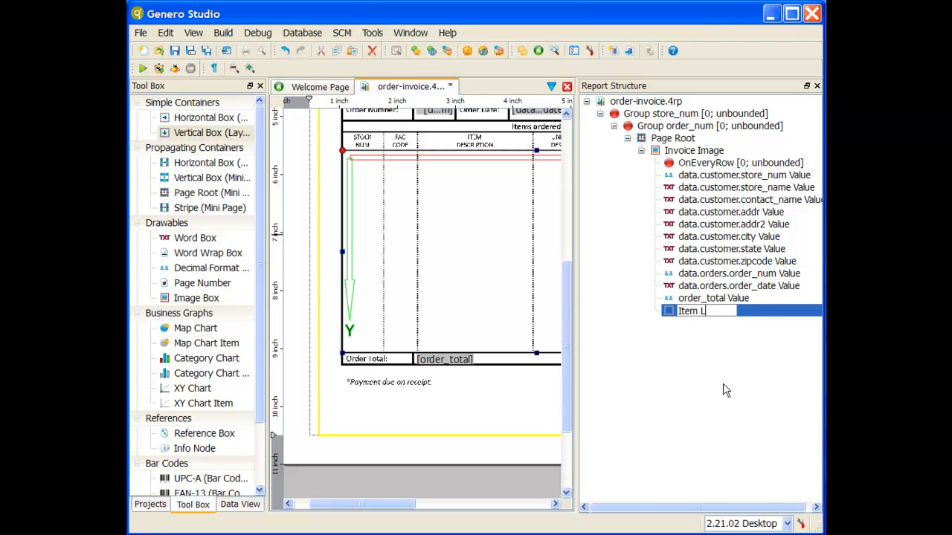
text(ayout Node)
key(Return)
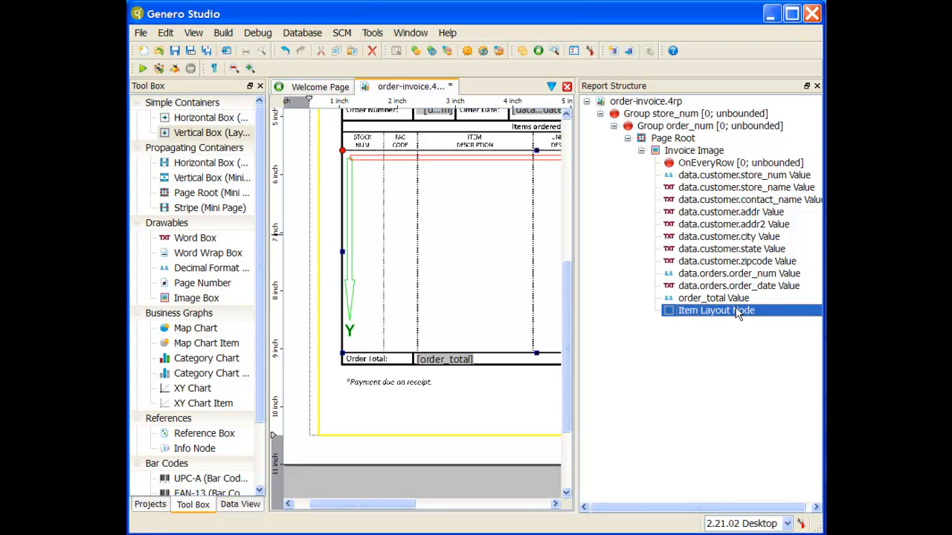
- Move Item Layout Node to the first position under Invoice Image and nest the OnEveryRow trigger inside it
drag(740, 315, 750, 163)
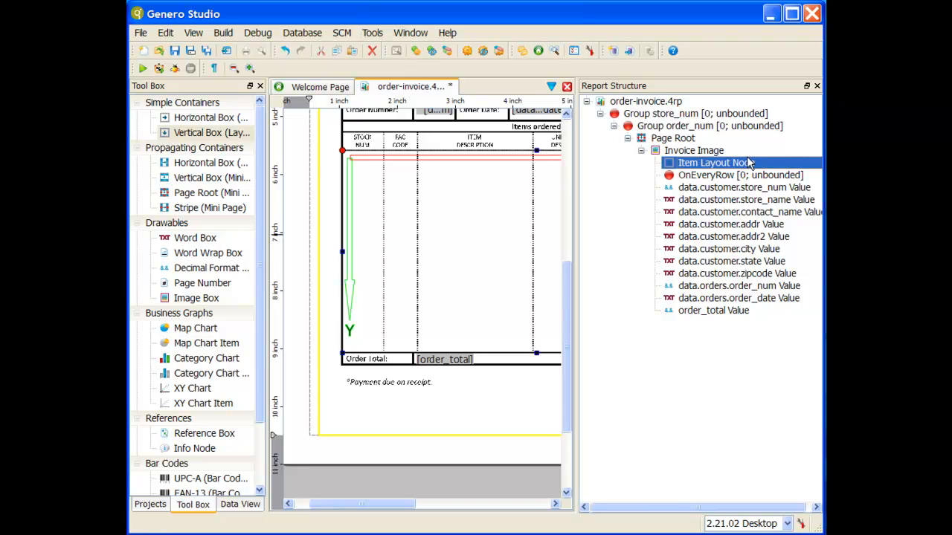
drag(727, 179, 735, 167)
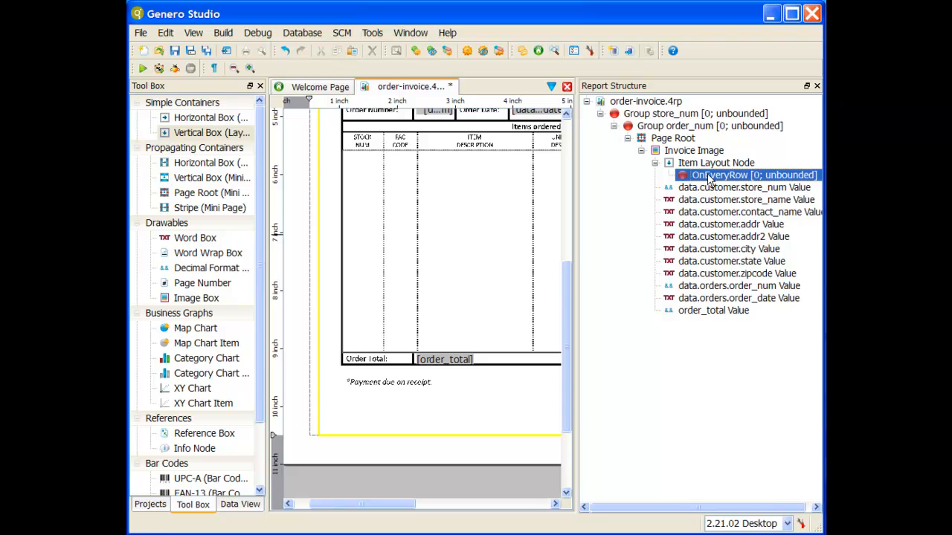
- Add a Stripe (Mini Page) inside the OnEveryRow trigger and rename it Item Stripe
scroll(494, 212, up, 2)
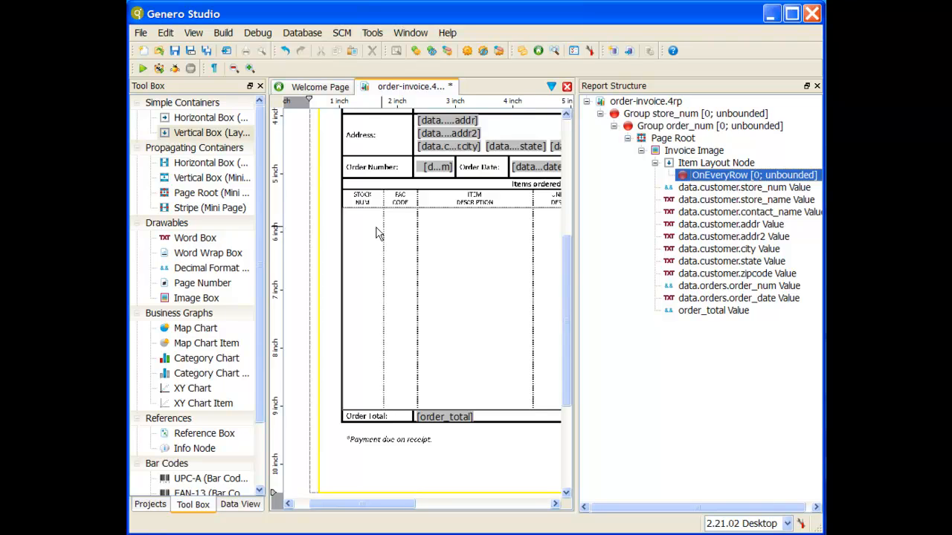
drag(200, 212, 673, 178)
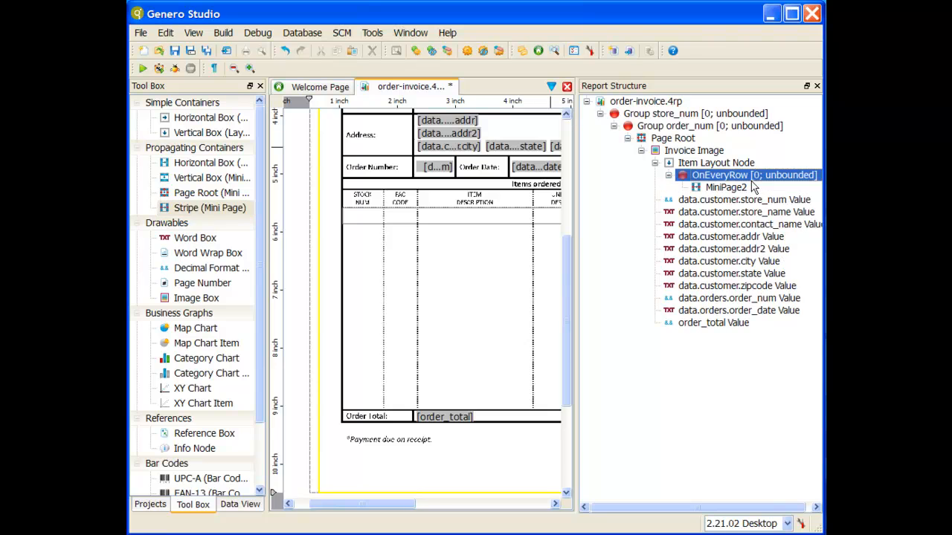
click(740, 190)
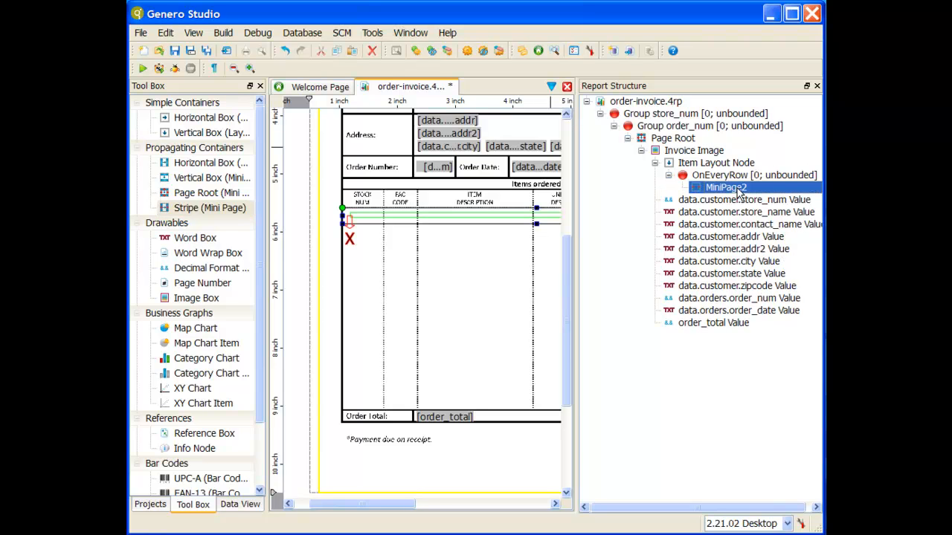
right_click(740, 190)
click(775, 272)
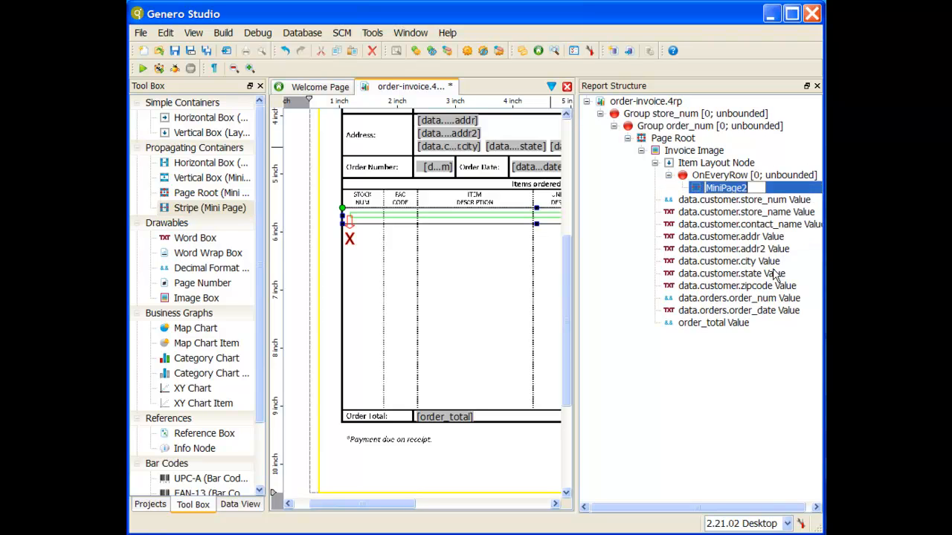
text(Item Stripe)
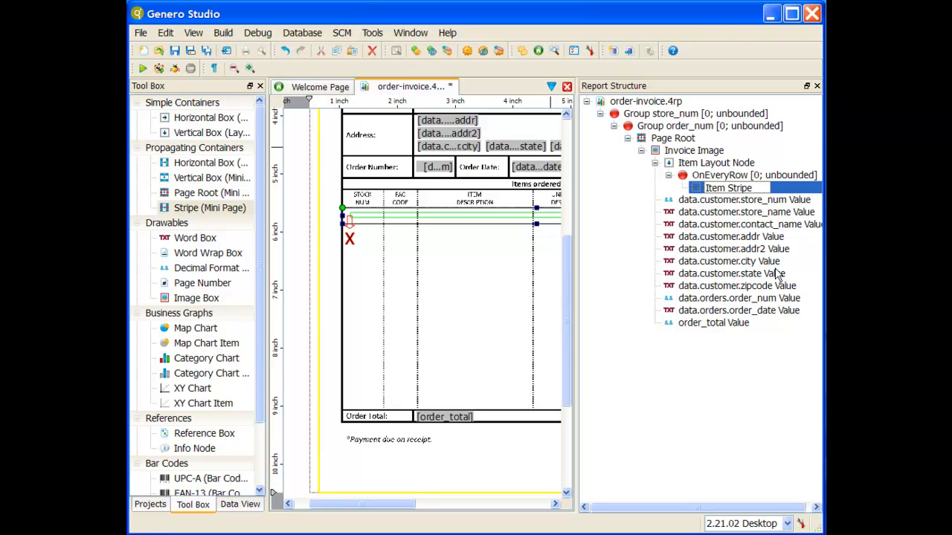
key(Return)
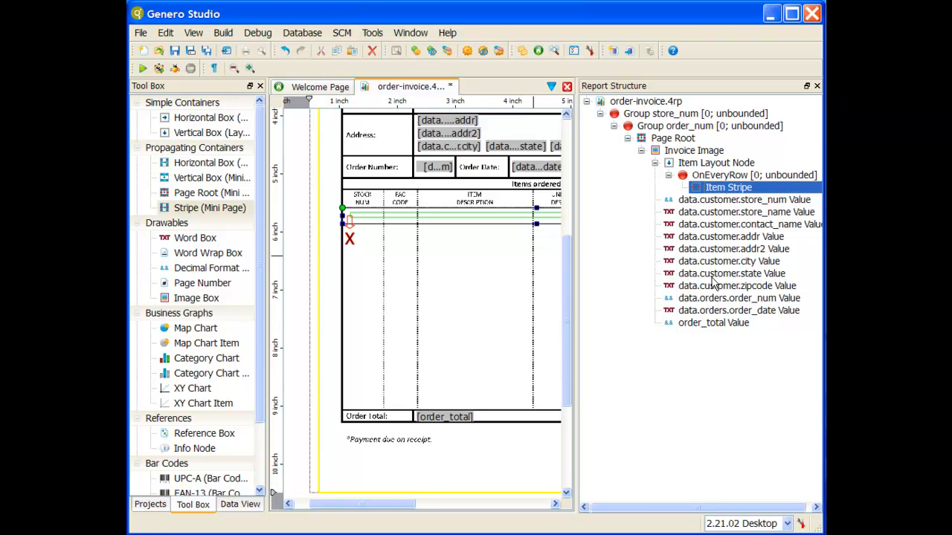
- Widen the data field list and place data.stock.stock_num and data.stock.fac_code side by side in the Item Stripe
click(249, 507)
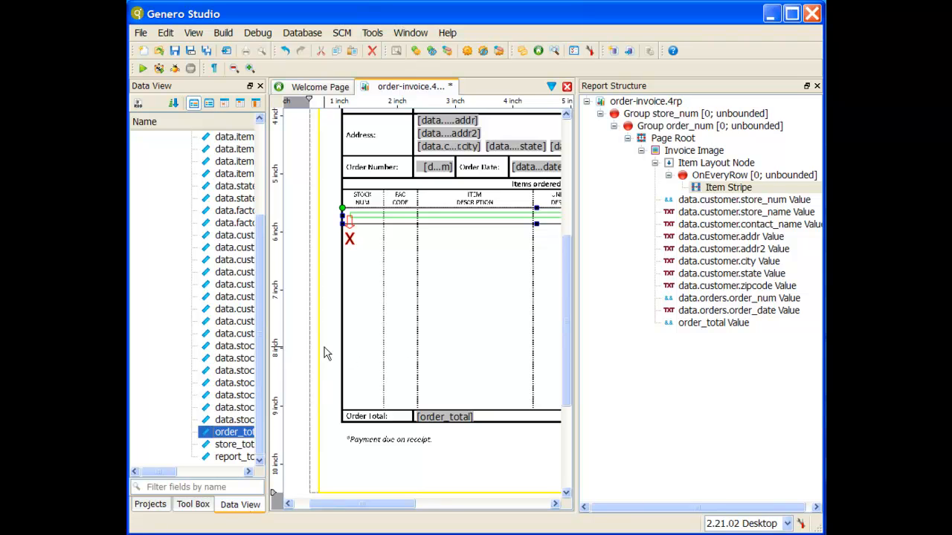
drag(273, 303, 351, 304)
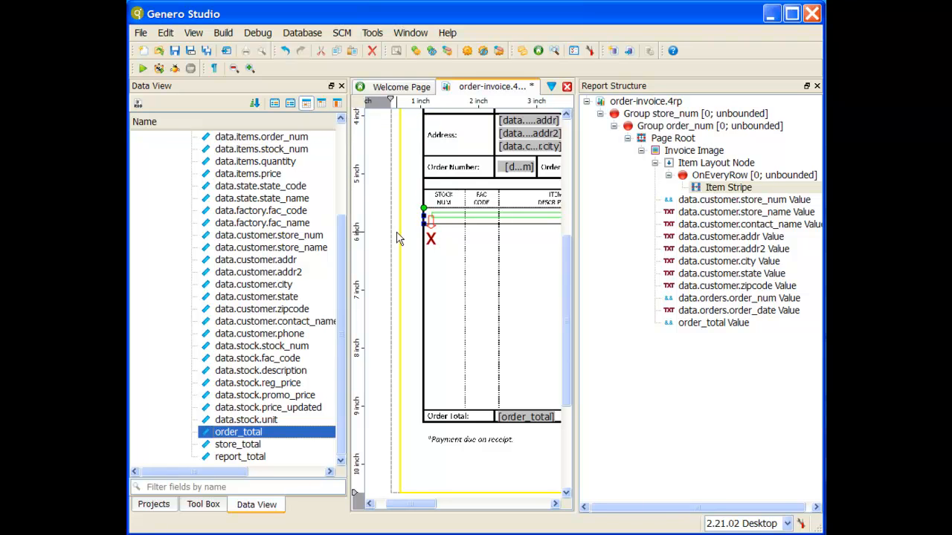
click(283, 348)
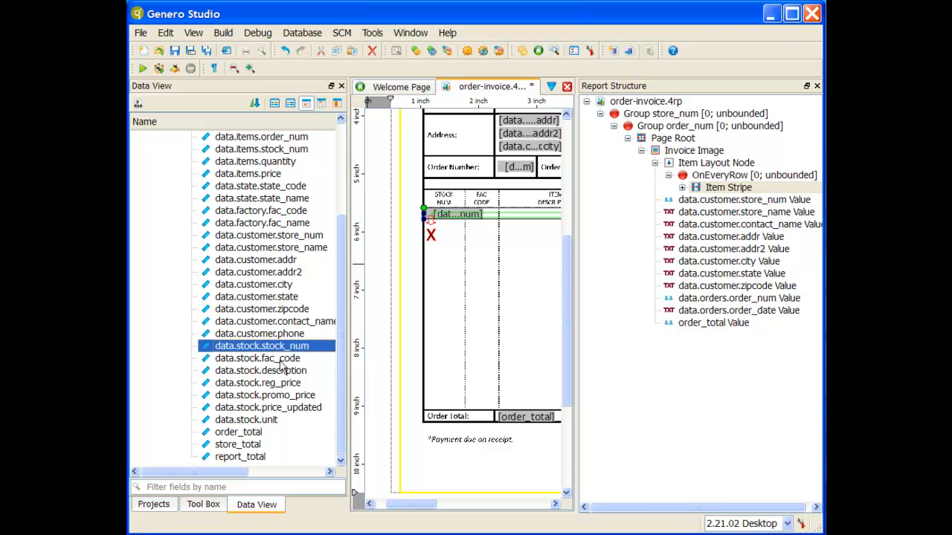
click(284, 360)
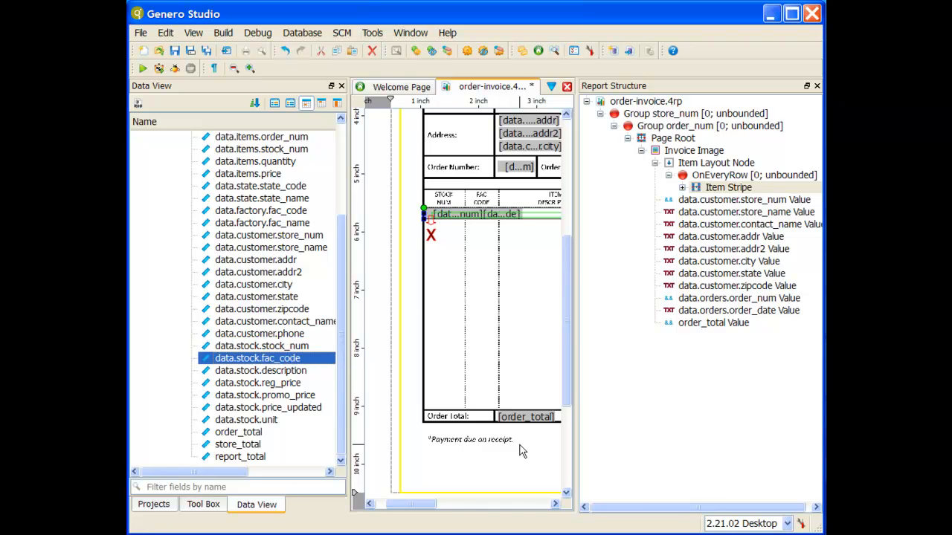
- Place data.stock.description and data.stock.unit in the Item Stripe, following the factory code field
click(427, 506)
drag(427, 506, 456, 505)
drag(299, 374, 406, 268)
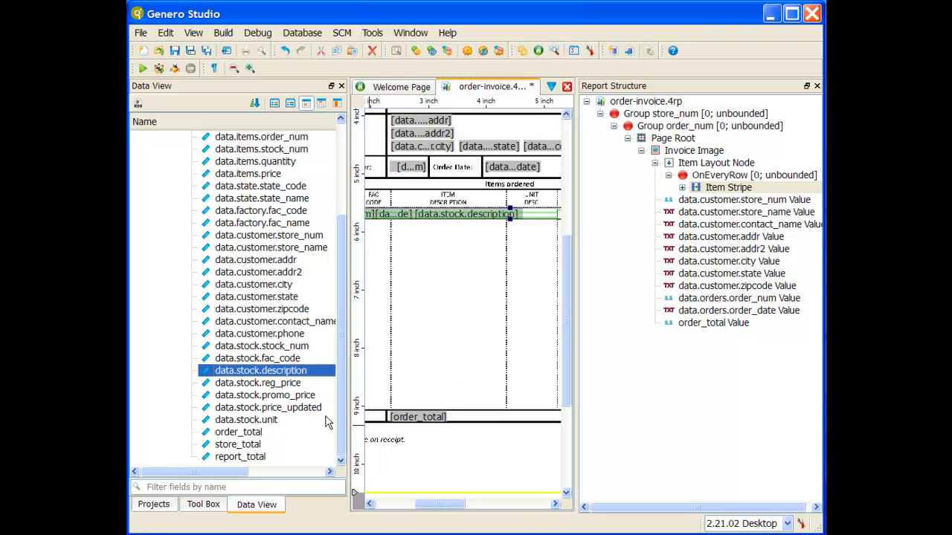
double_click(282, 420)
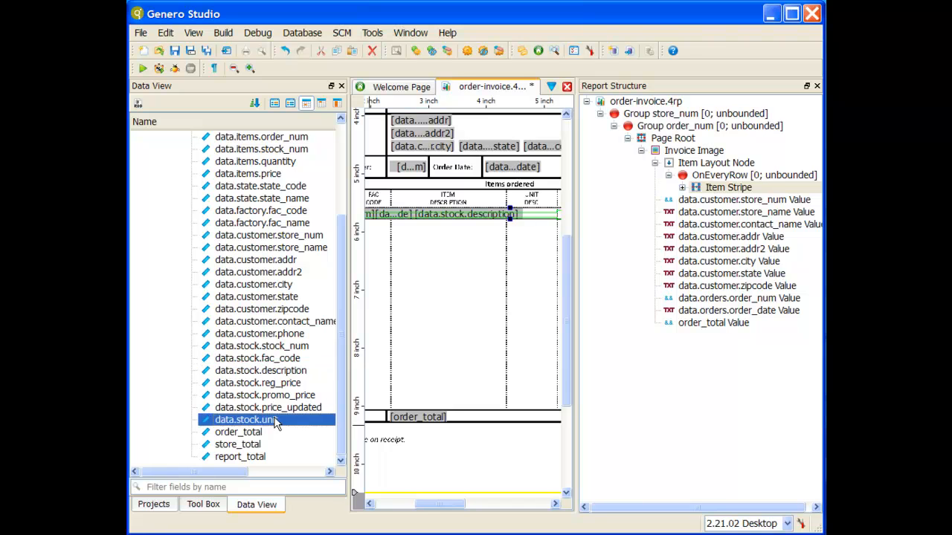
drag(434, 506, 459, 506)
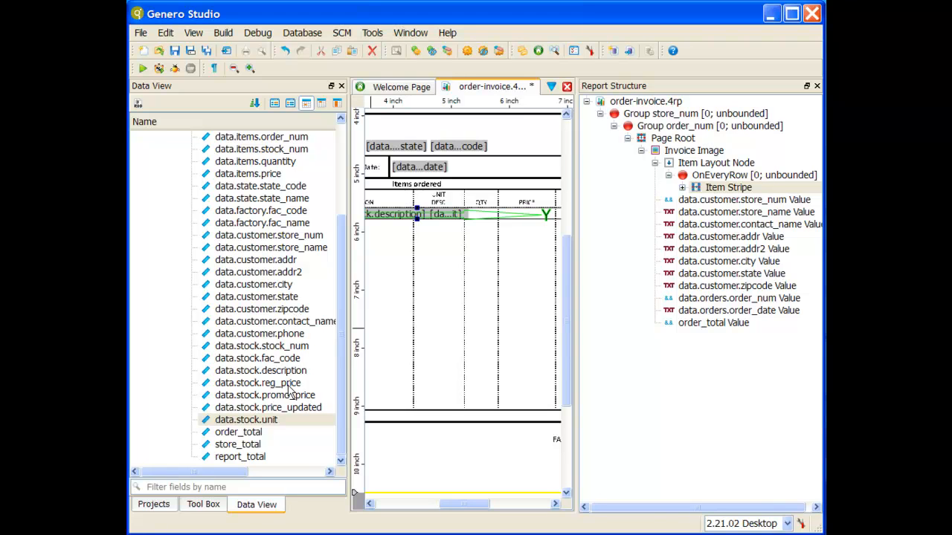
scroll(294, 391, up, 3)
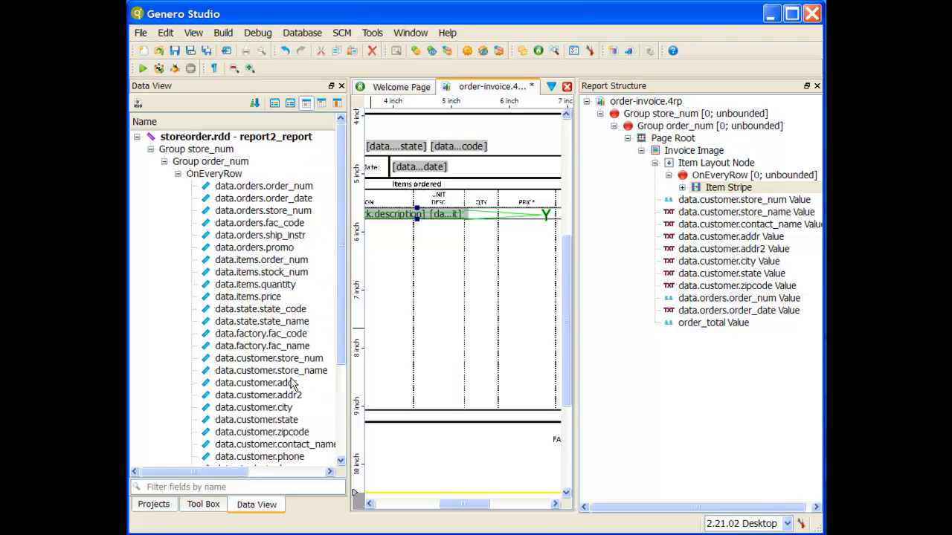
- Place data.items.quantity and data.items.price in the Item Stripe after the unit field, followed by a Decimal Format Box for the item total
double_click(288, 285)
double_click(273, 298)
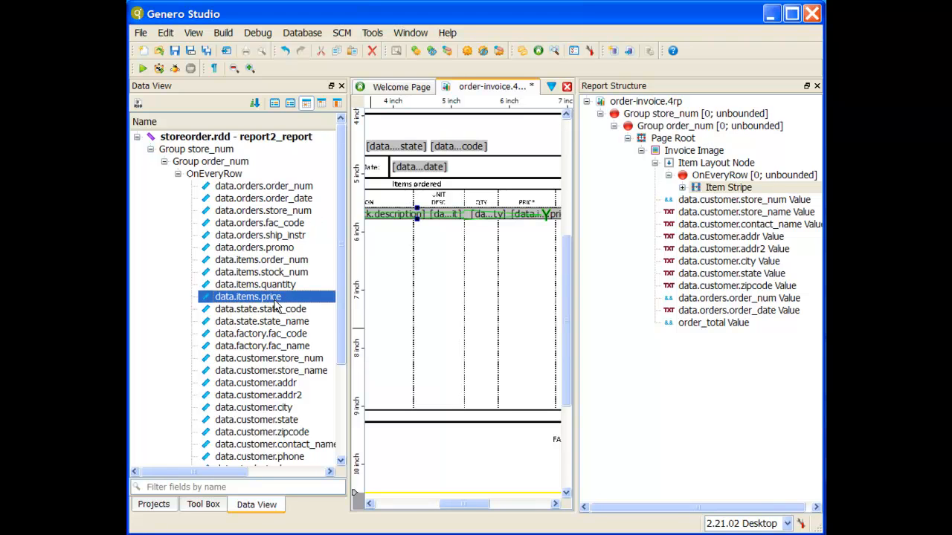
drag(473, 506, 497, 504)
scroll(286, 356, down, 4)
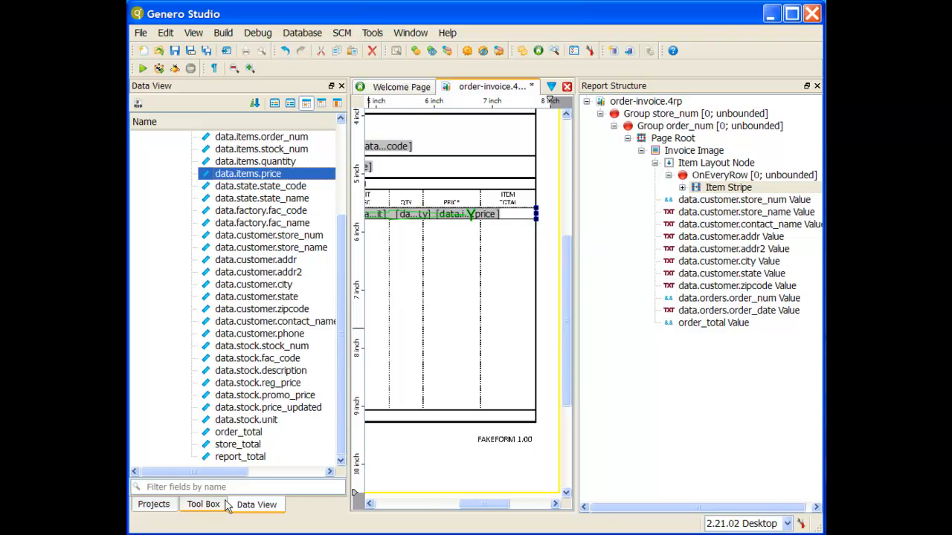
click(203, 506)
click(230, 271)
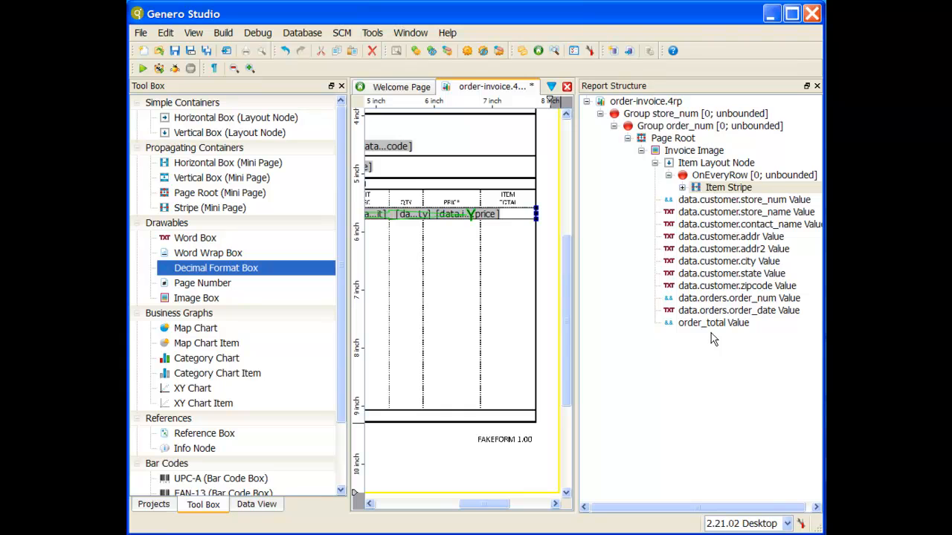
- Expand the Item Stripe, select the new decimal format box and show its properties
click(682, 187)
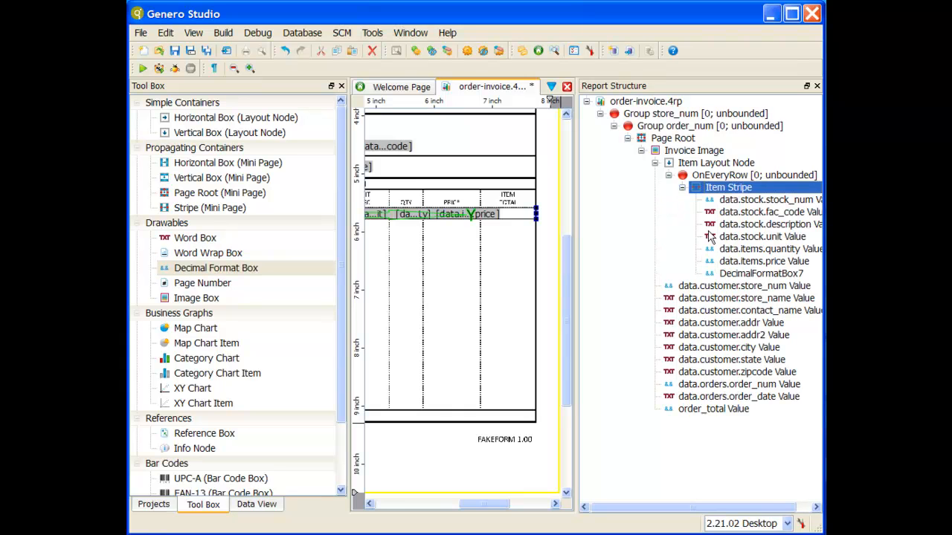
click(754, 276)
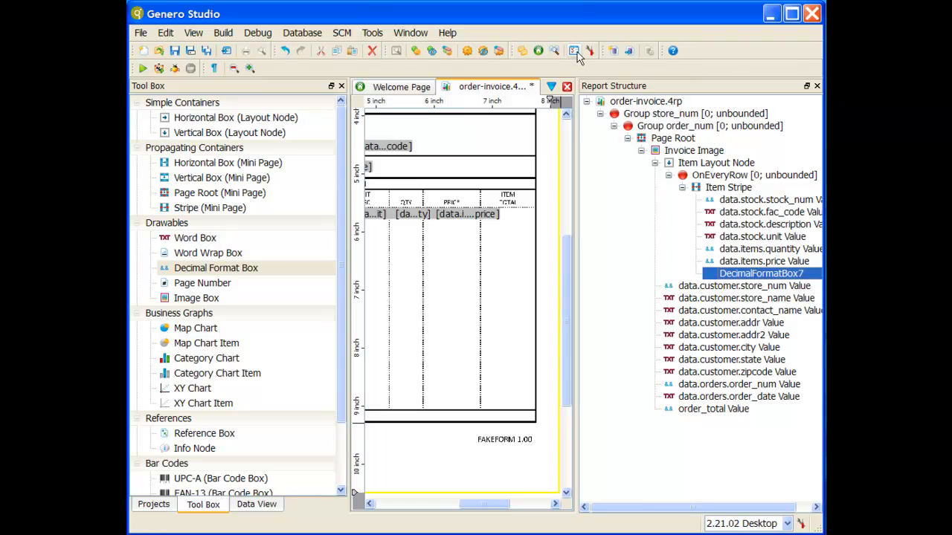
click(421, 37)
mouse_move(437, 88)
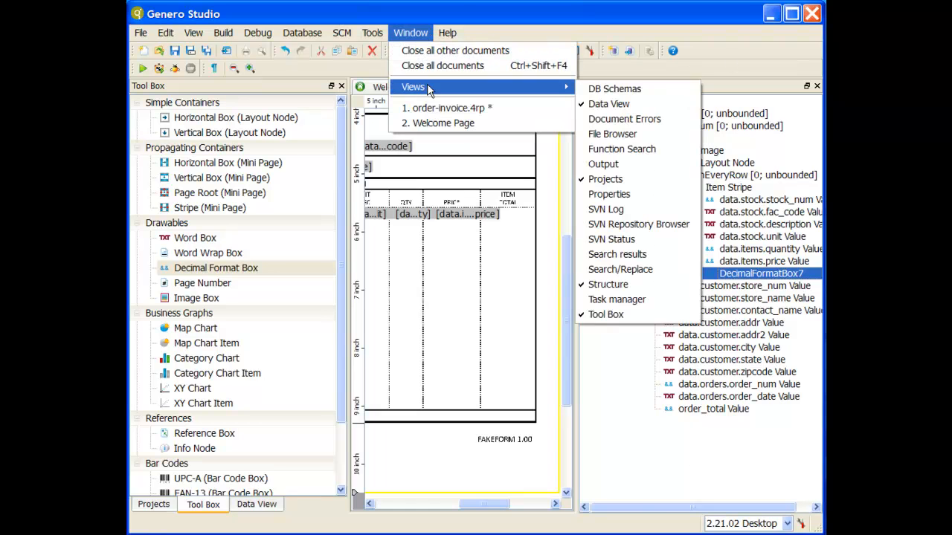
click(644, 195)
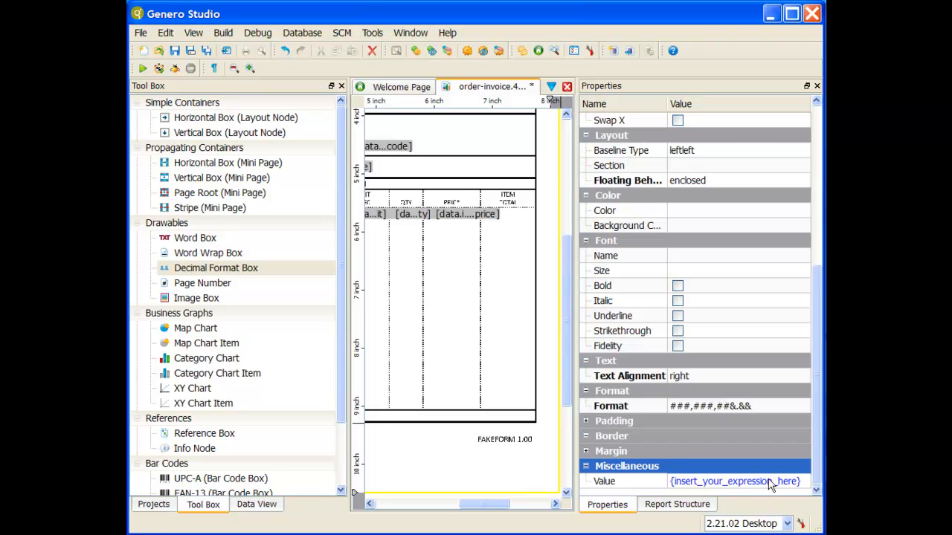
- Replace the placeholder expression in the decimal format box's Value property with data.items.quantity
click(771, 483)
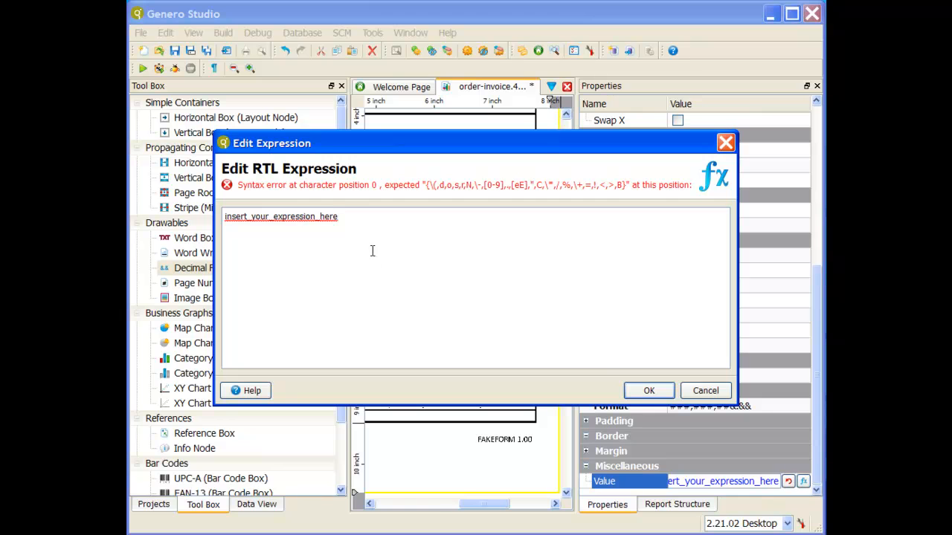
double_click(333, 212)
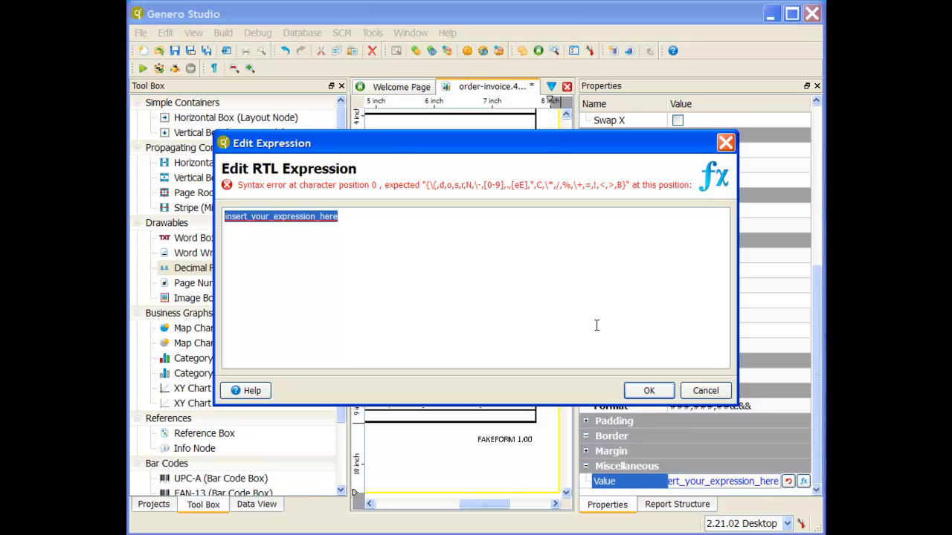
text(data)
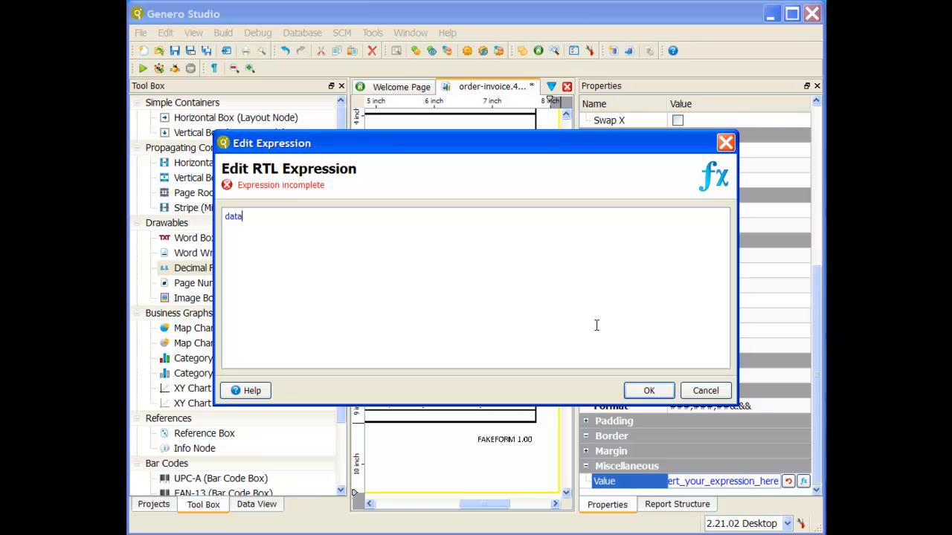
key(Down)
key(Down)
key(Return)
key(Return)
key(Down)
key(Down)
key(Down)
key(Return)
- Multiply the quantity by data.items.price in the expression and accept the resulting formula data.items.quantity*data.items.price
key(Down)
key(Down)
key(Down)
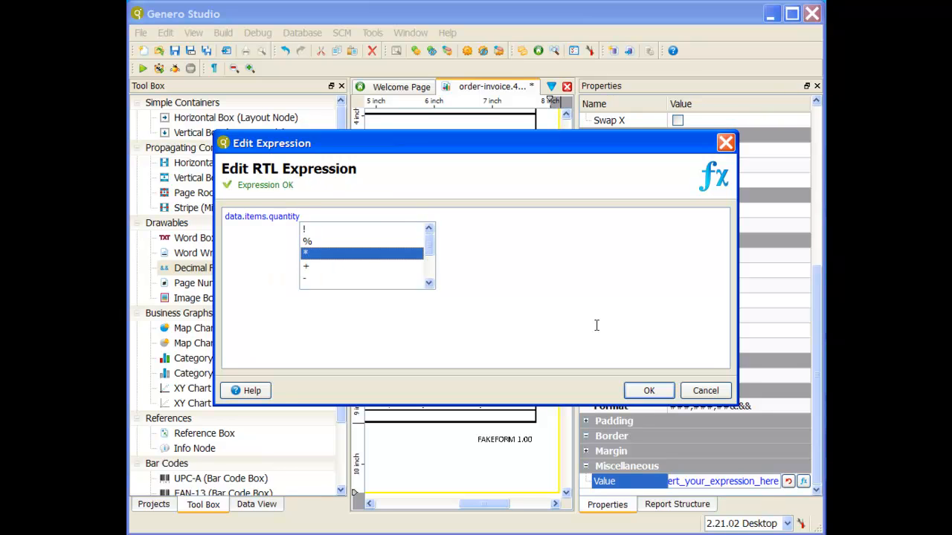
key(Return)
key(Down)
key(Down)
text(d)
key(Down)
key(Return)
key(Down)
key(Return)
key(Down)
key(Down)
key(Down)
key(Down)
key(Down)
key(Up)
key(Up)
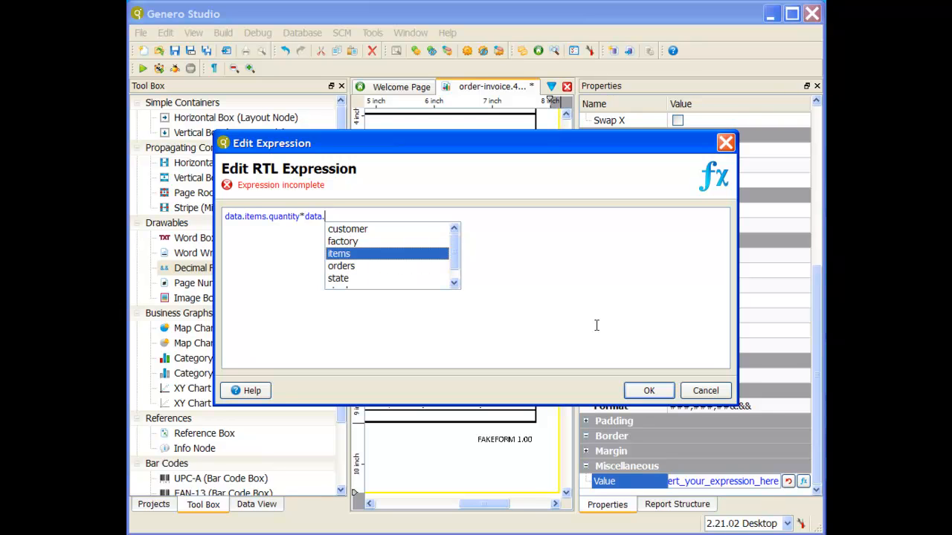
key(Return)
key(Down)
key(Return)
key(Down)
key(Down)
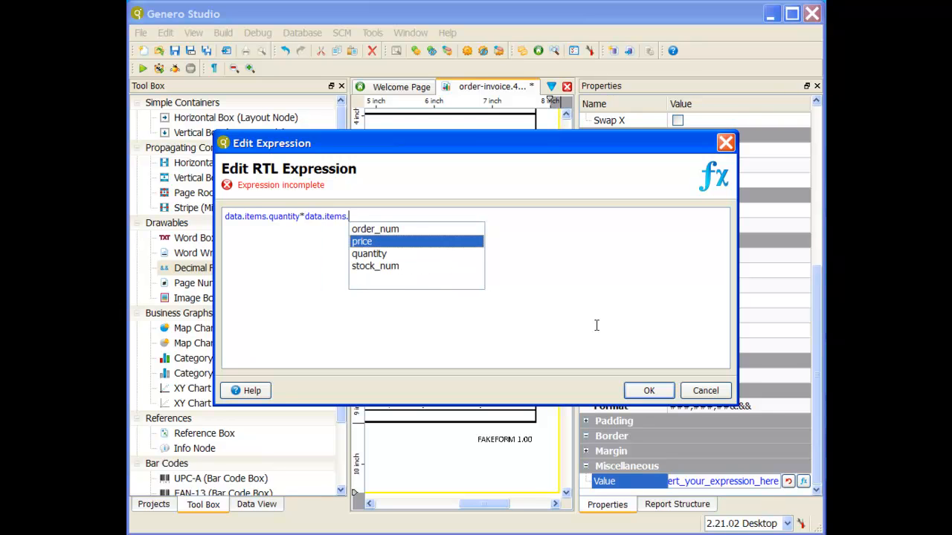
key(Return)
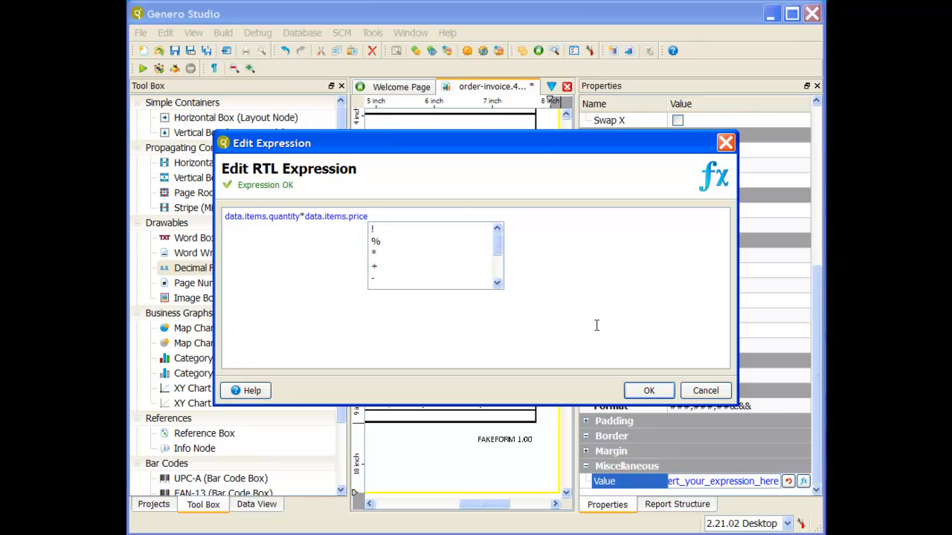
click(648, 391)
- Rename the new decimal format box in the report structure as item total Value
click(692, 506)
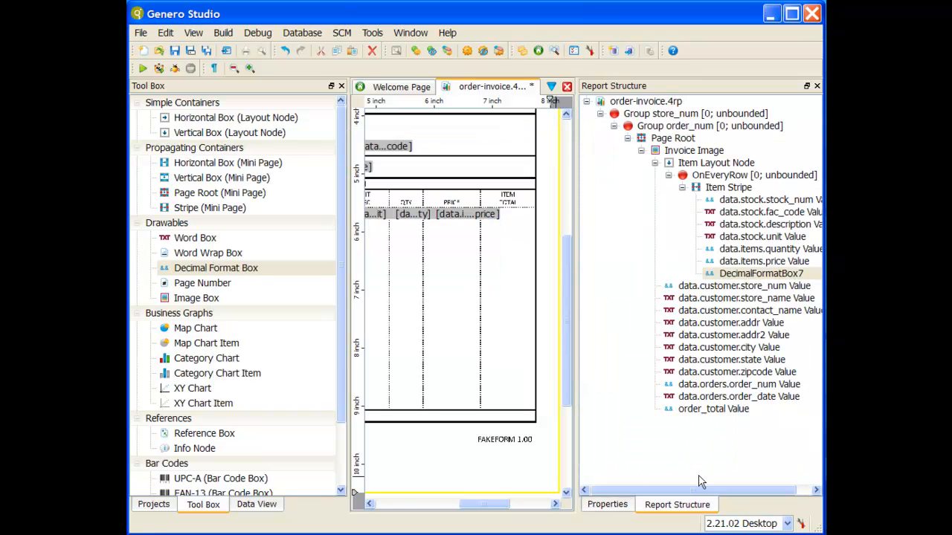
click(751, 277)
right_click(751, 277)
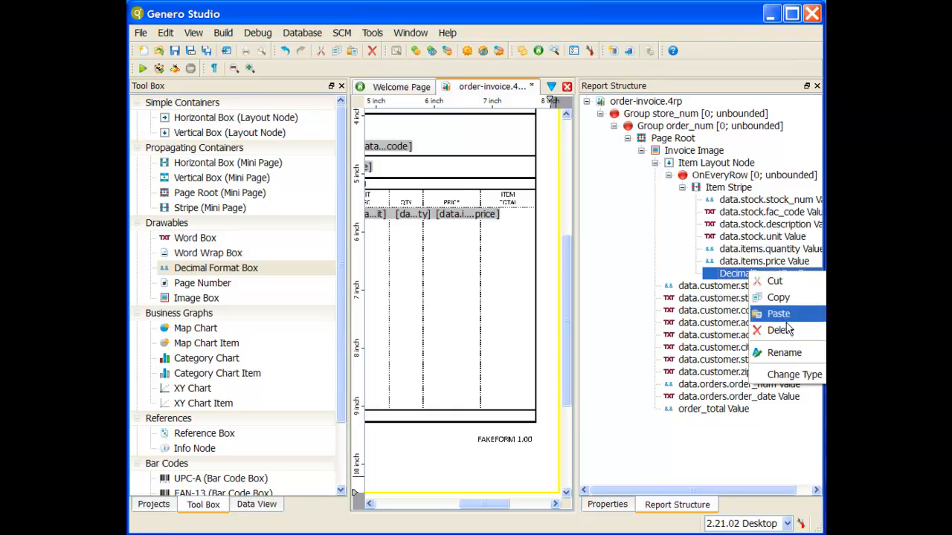
click(781, 352)
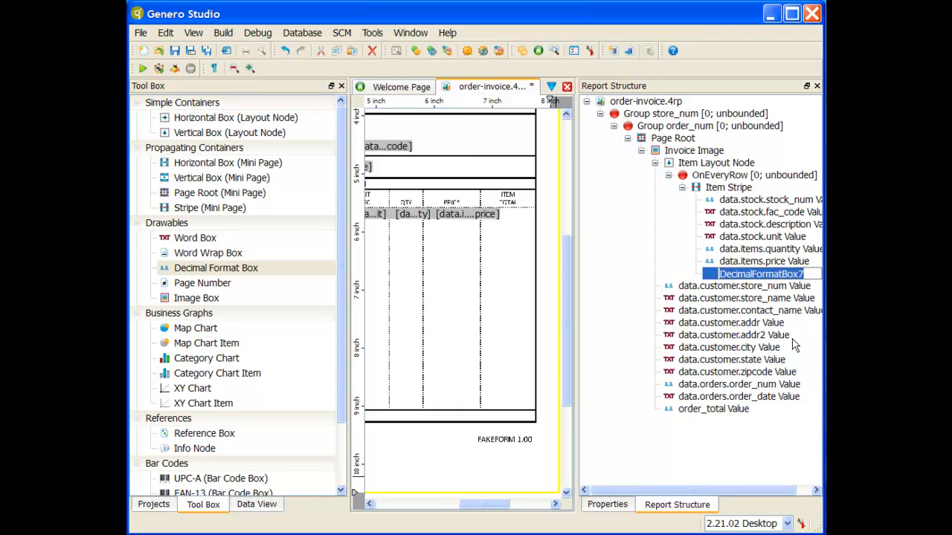
text(item total Value)
key(Return)
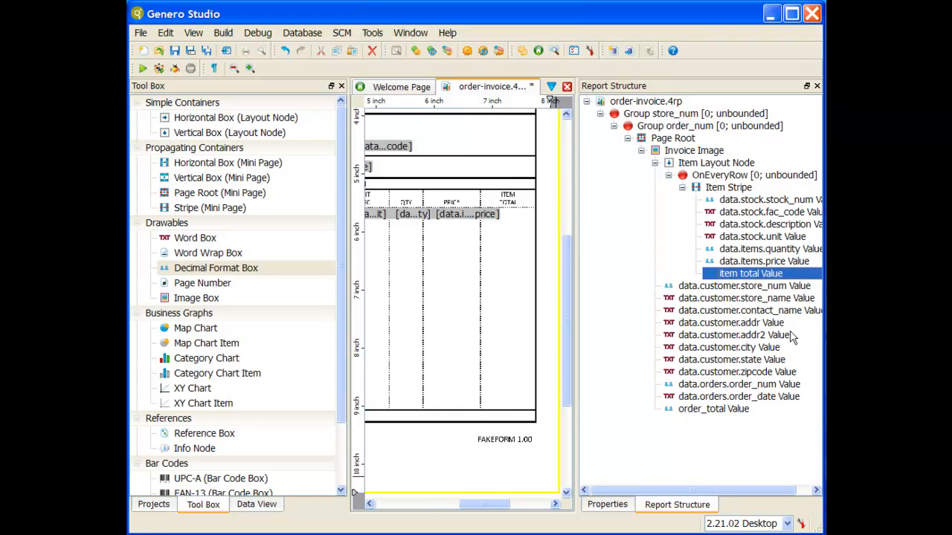
- Narrow the Report Structure and Tool Box views so the whole item row fits in the design area
click(427, 506)
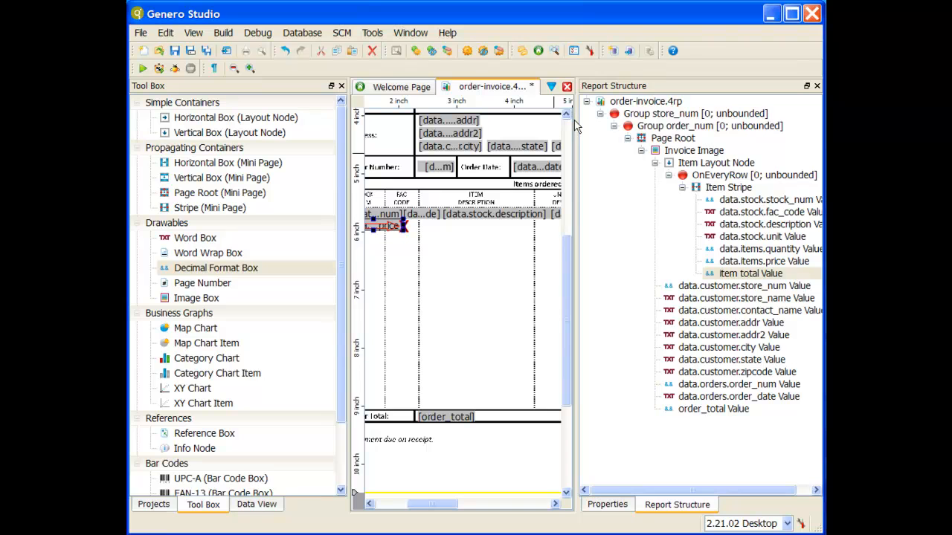
drag(576, 120, 736, 123)
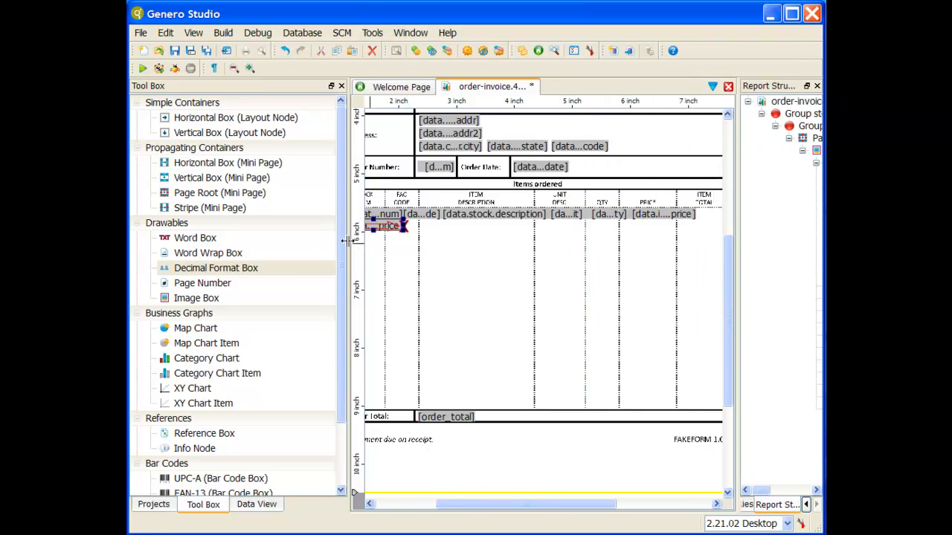
drag(346, 241, 133, 194)
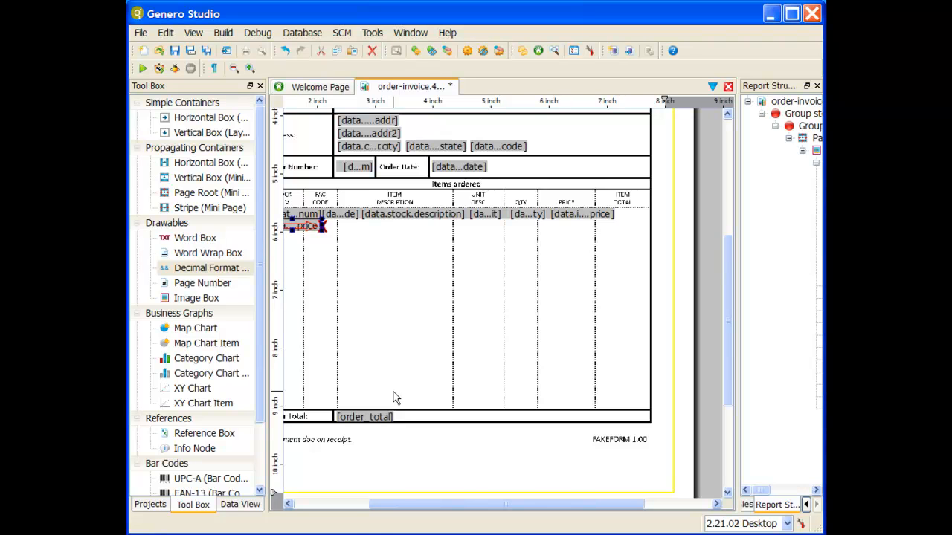
drag(384, 505, 352, 498)
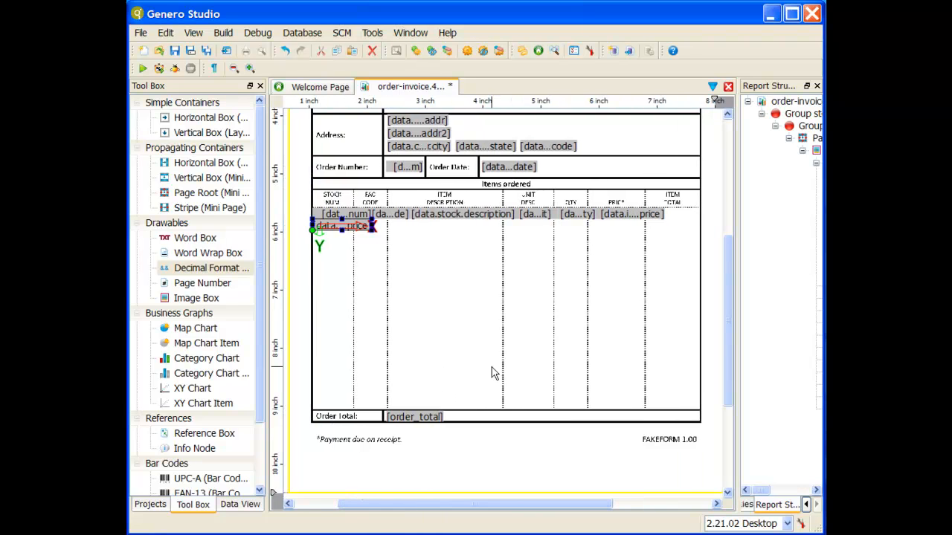
- Narrow the data.stock.stock_num and data.stock.fac_code fields to fit the STOCK NUM and FAC CODE columns
scroll(464, 332, down, 3)
scroll(465, 337, up, 3)
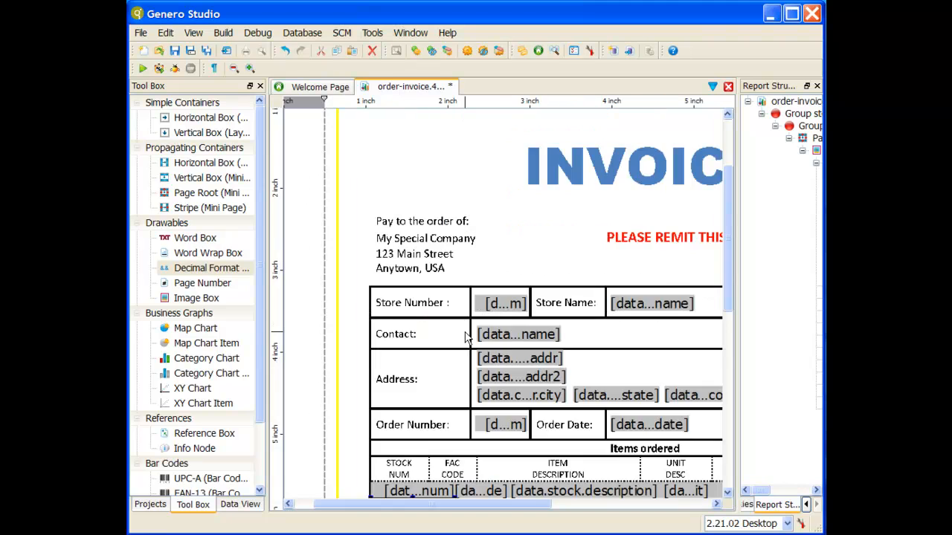
scroll(465, 336, up, 2)
scroll(466, 336, down, 10)
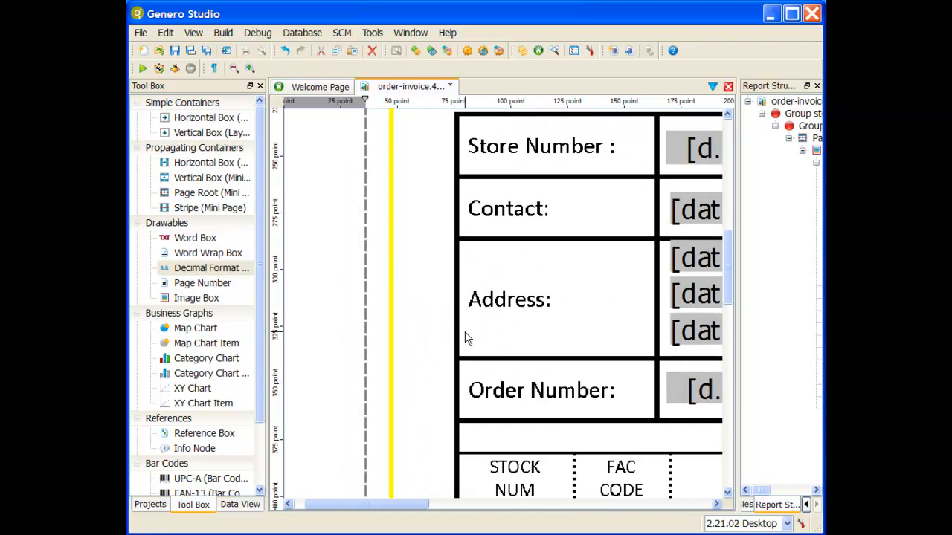
click(533, 310)
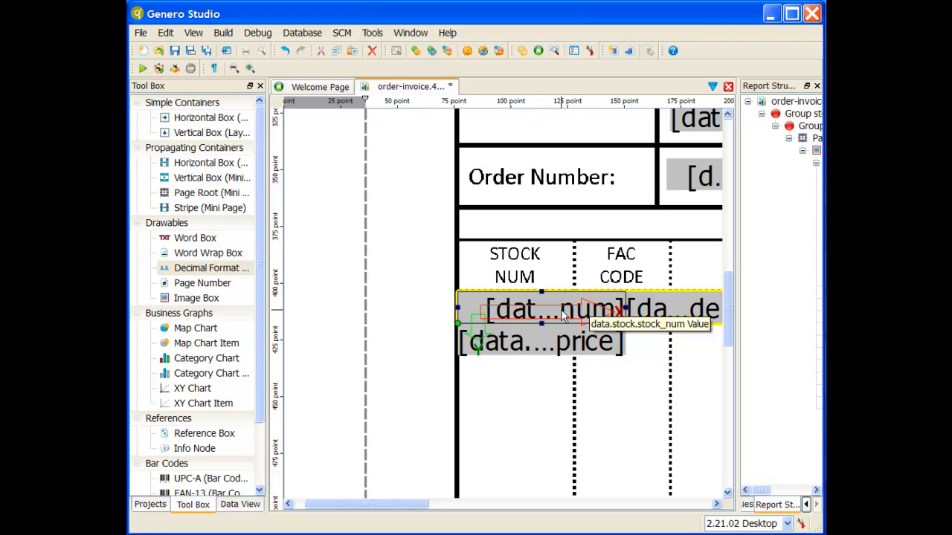
drag(626, 307, 575, 298)
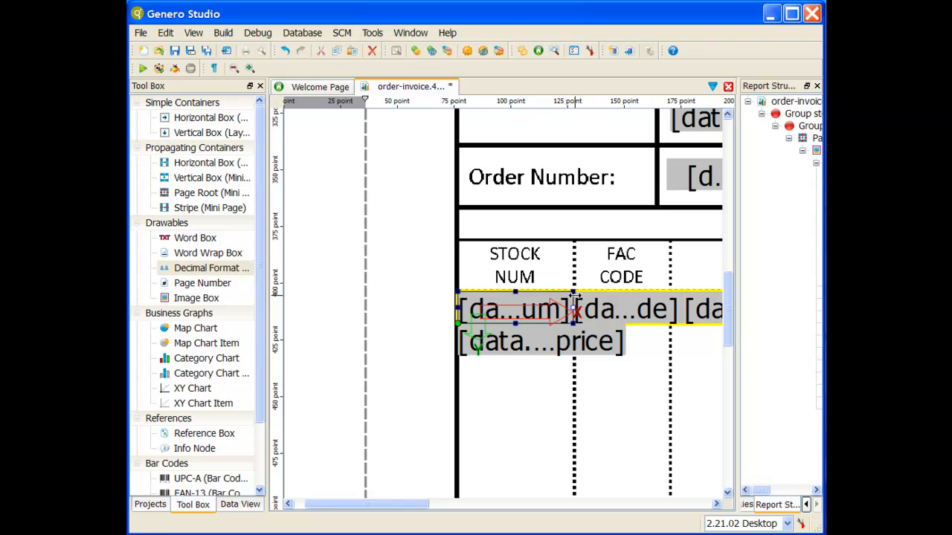
click(607, 306)
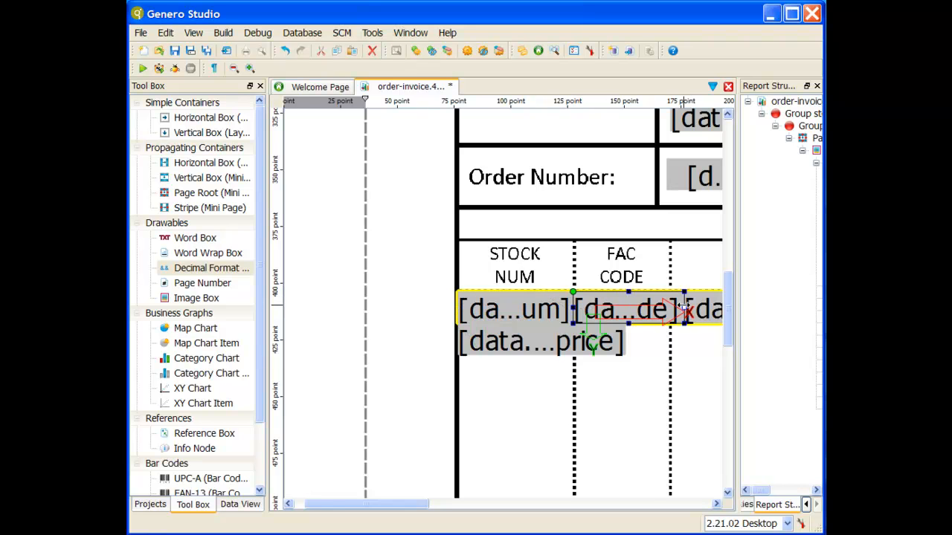
drag(684, 307, 670, 308)
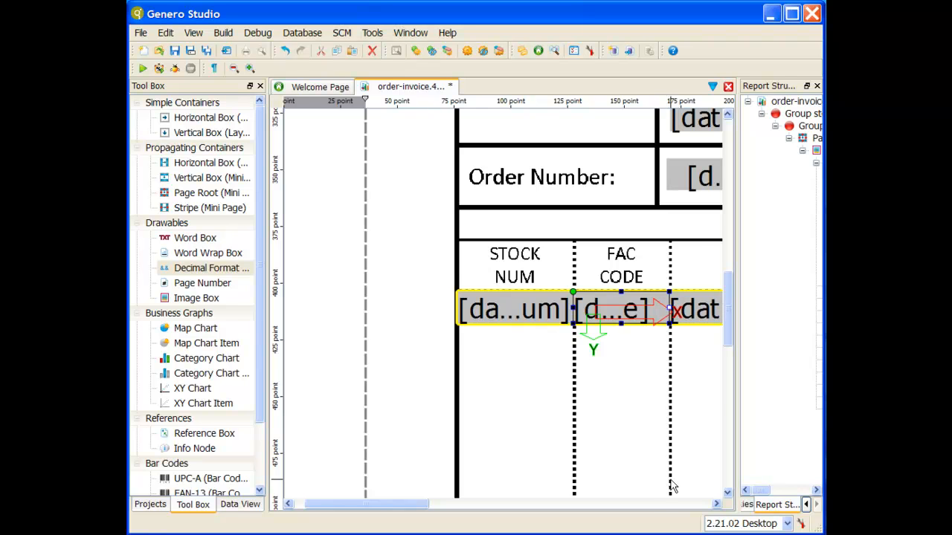
- Widen the data.stock.description and data.stock.unit fields to fill the ITEM DESCRIPTION and UNIT DESC columns
click(668, 505)
click(476, 309)
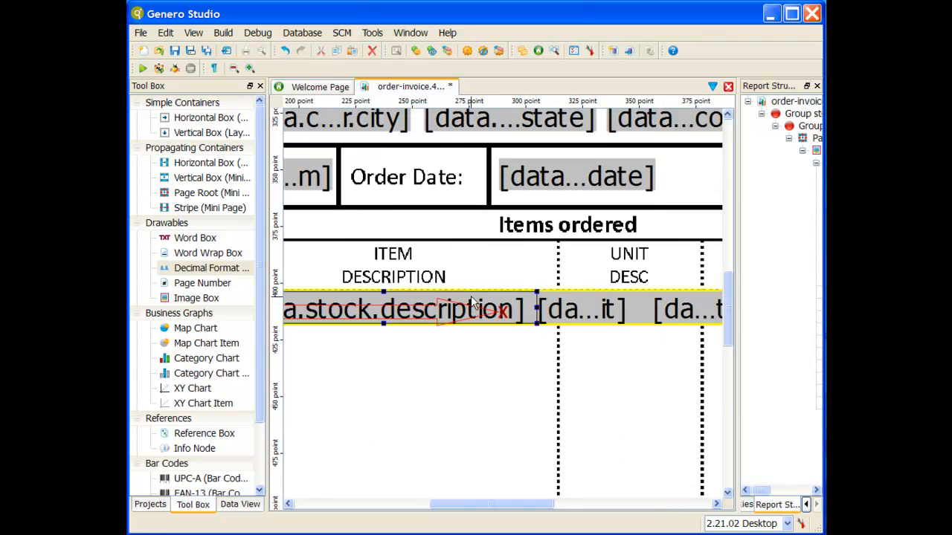
drag(537, 306, 558, 306)
click(590, 312)
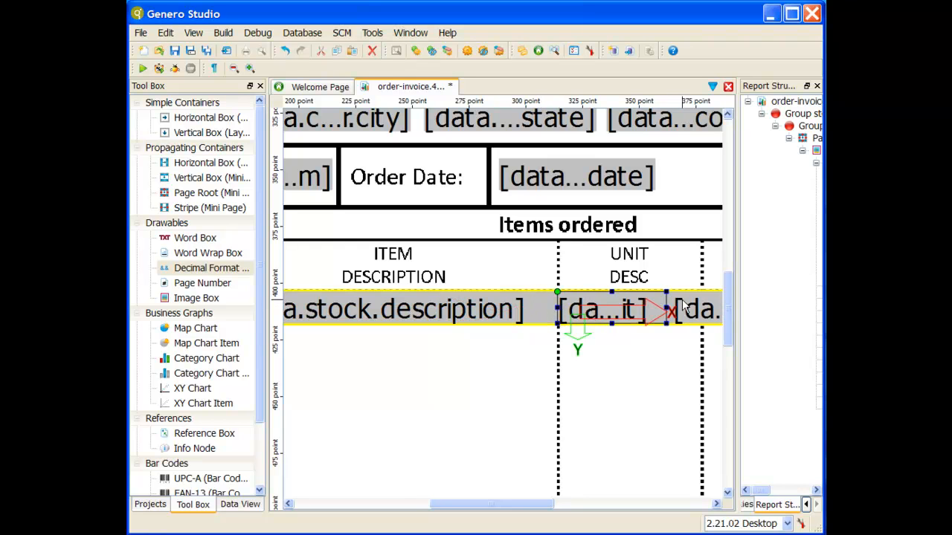
drag(666, 307, 702, 307)
- Narrow the data.items.quantity and data.items.price fields to fit the QTY and PRICE columns
click(659, 496)
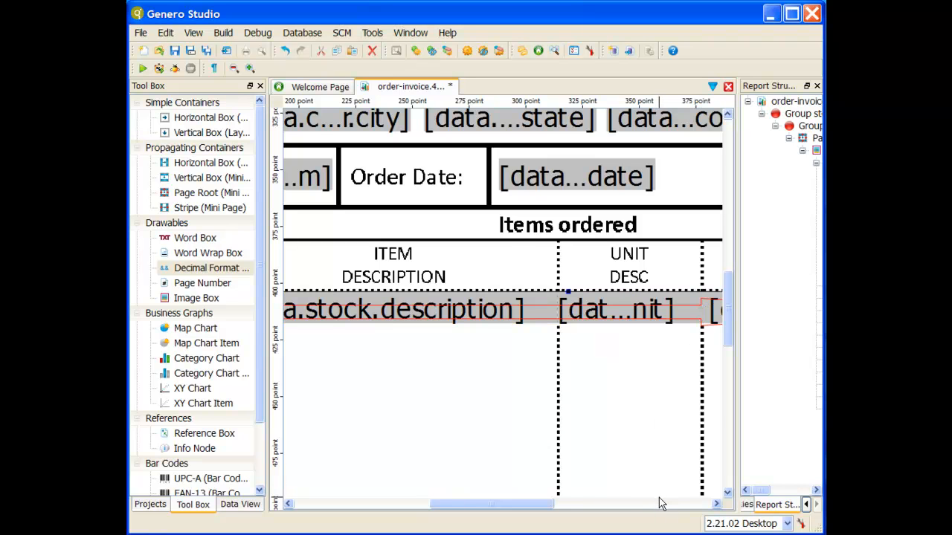
click(665, 504)
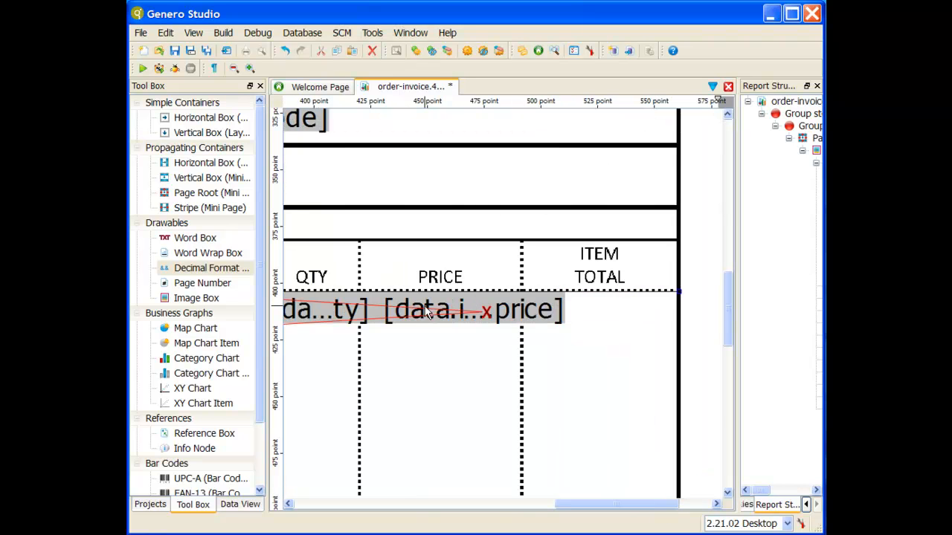
click(333, 313)
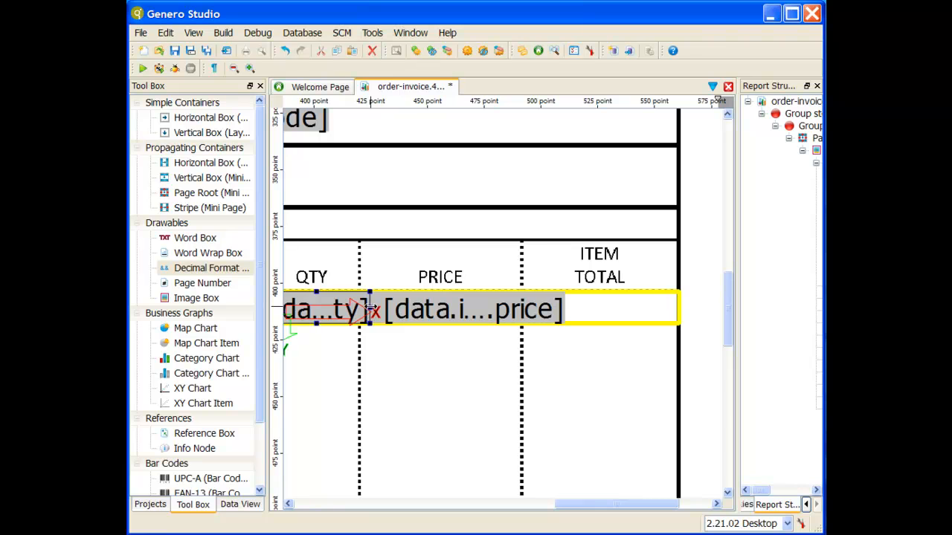
mouse_move(369, 307)
mouse_down()
mouse_move(360, 310)
mouse_move(381, 311)
mouse_move(354, 311)
mouse_up()
click(459, 313)
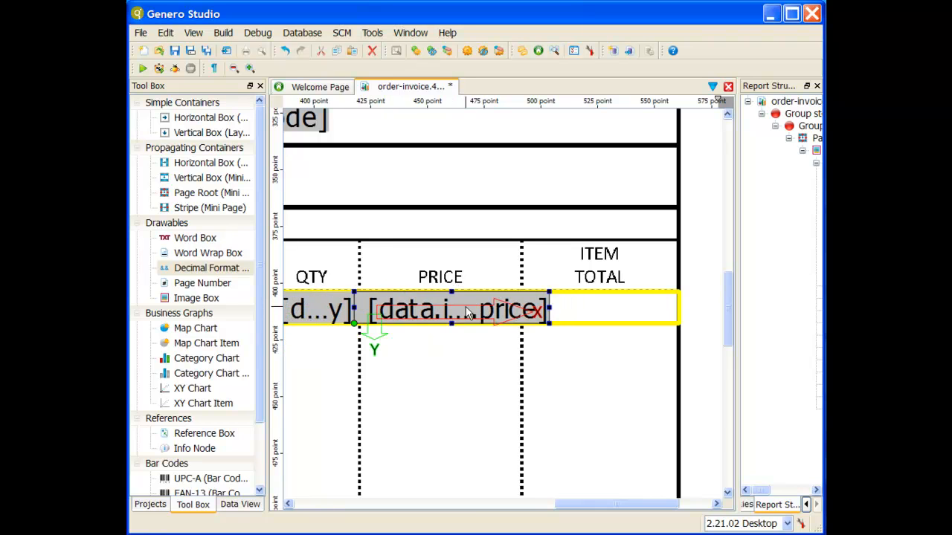
drag(549, 307, 522, 305)
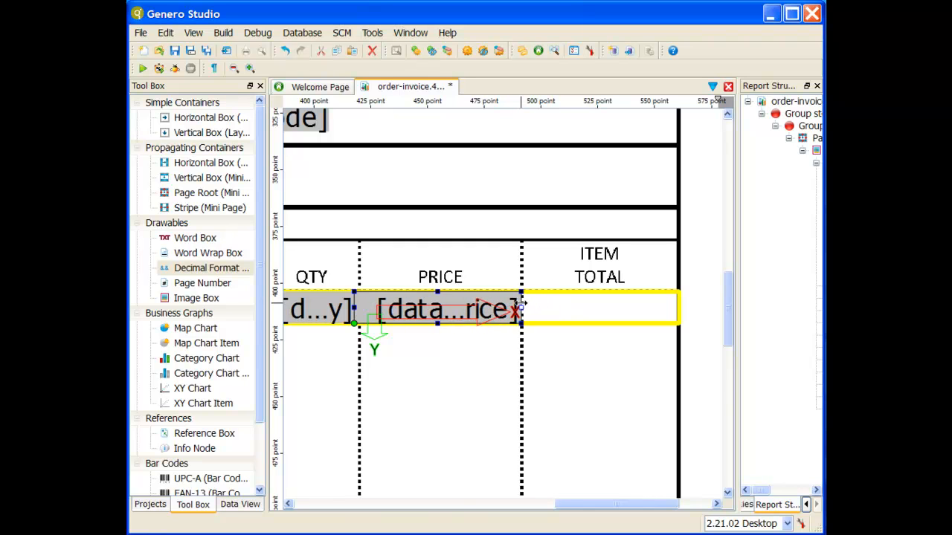
- Resize the wrapped price field for the item total so it joins the item row and fills the ITEM TOTAL column
click(450, 507)
click(350, 506)
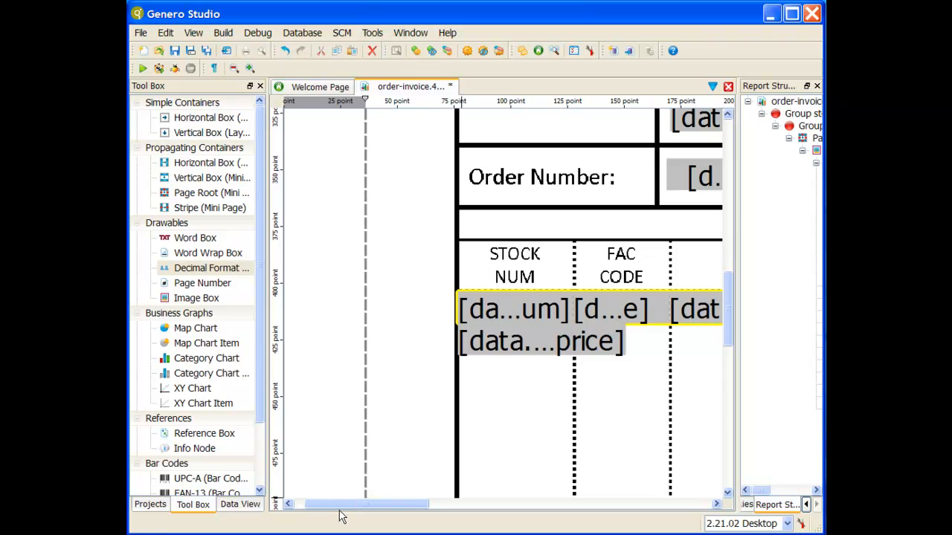
click(547, 336)
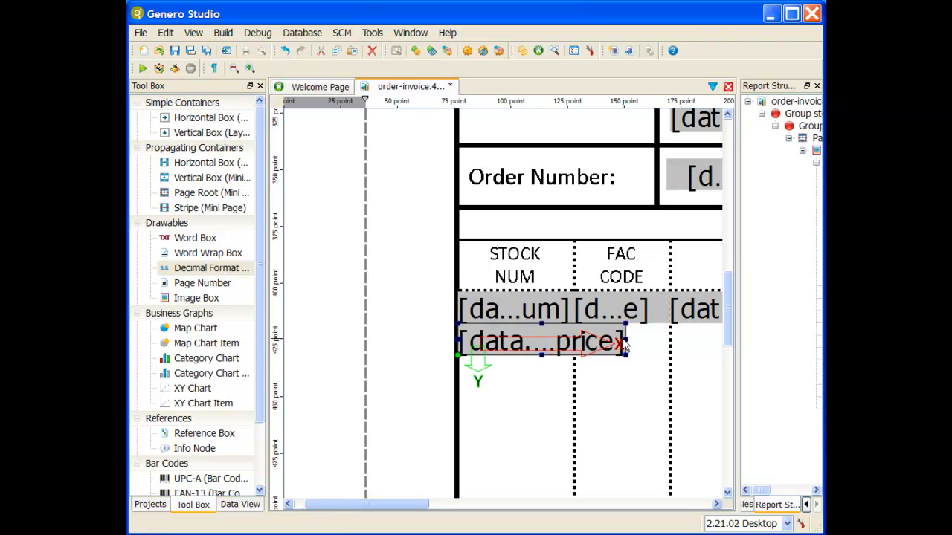
key(Delete)
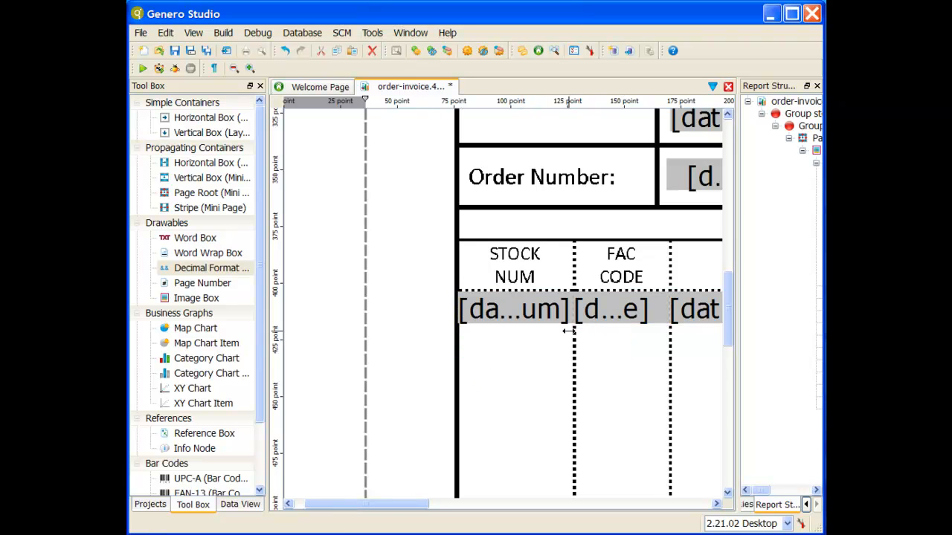
click(637, 505)
click(648, 504)
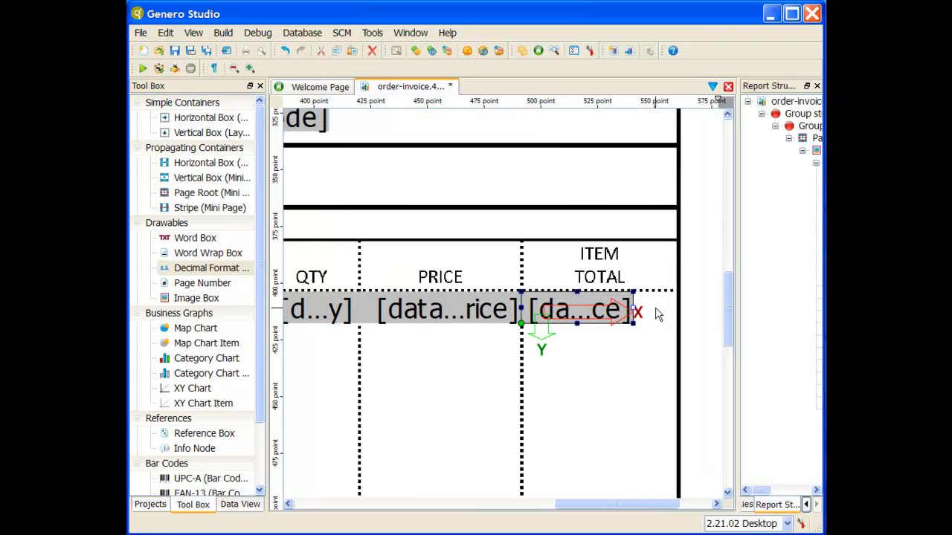
drag(634, 309, 671, 307)
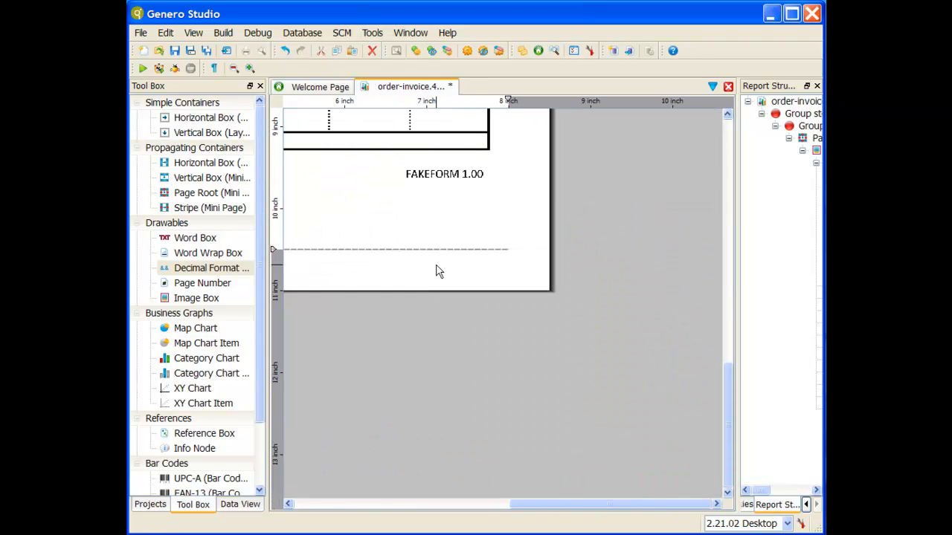
- Save the order-invoice report with the completed item row
drag(725, 386, 720, 214)
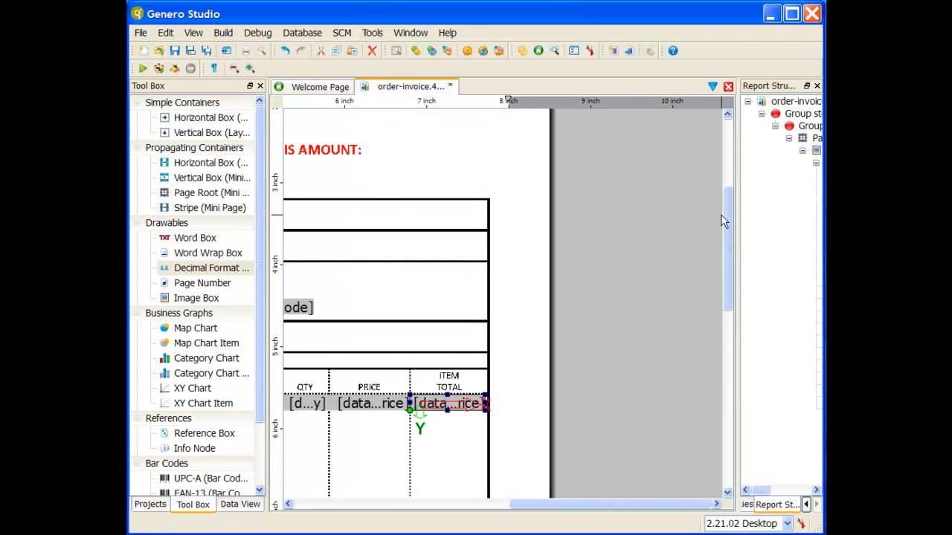
drag(569, 506, 485, 499)
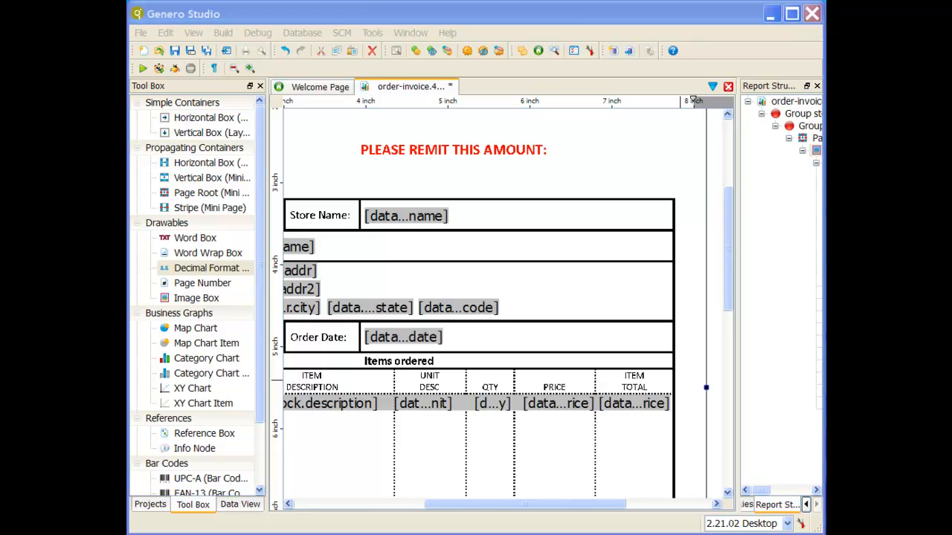
click(177, 51)
click(177, 50)
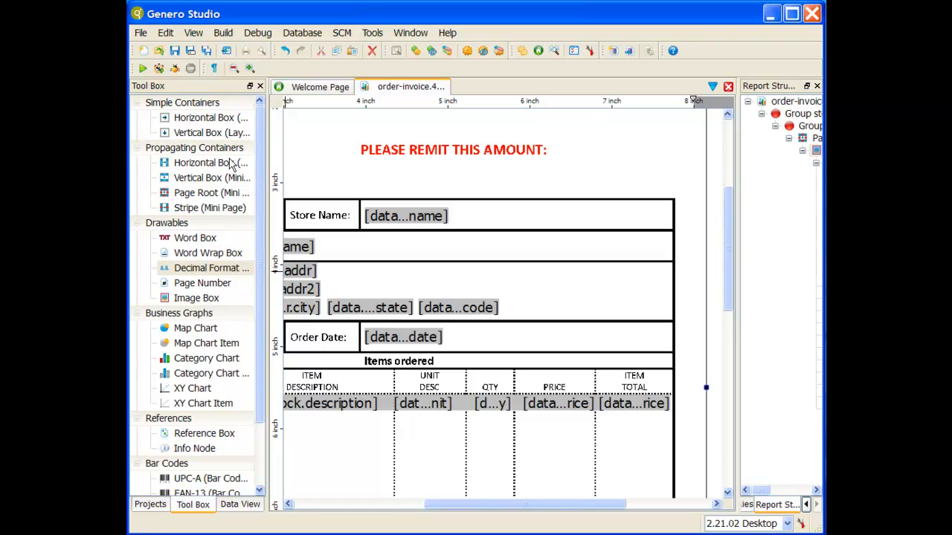
- In report-main.4gl, change the report loaded by fgl_report_loadCurrentSettings to "order-invoice.4rp" and save the file
click(149, 507)
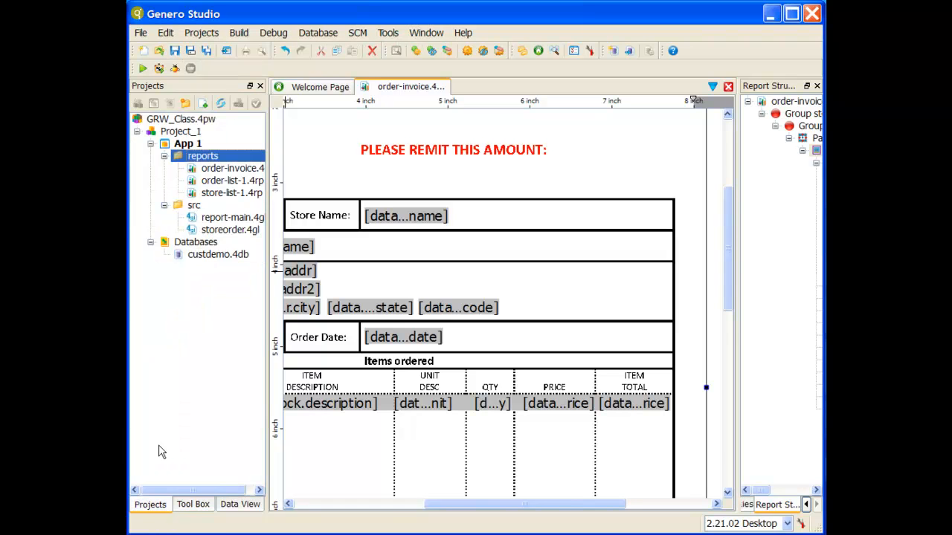
double_click(235, 218)
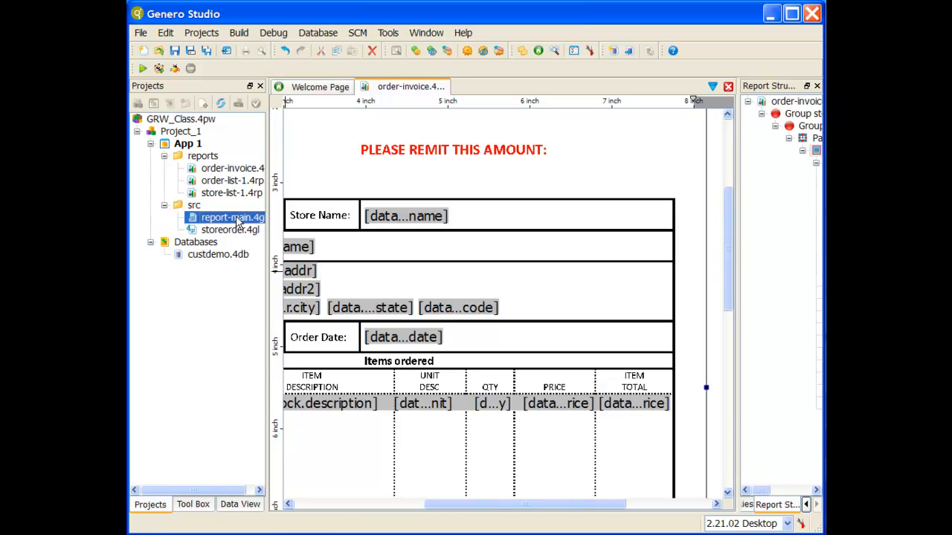
drag(603, 190, 645, 190)
text(invoice)
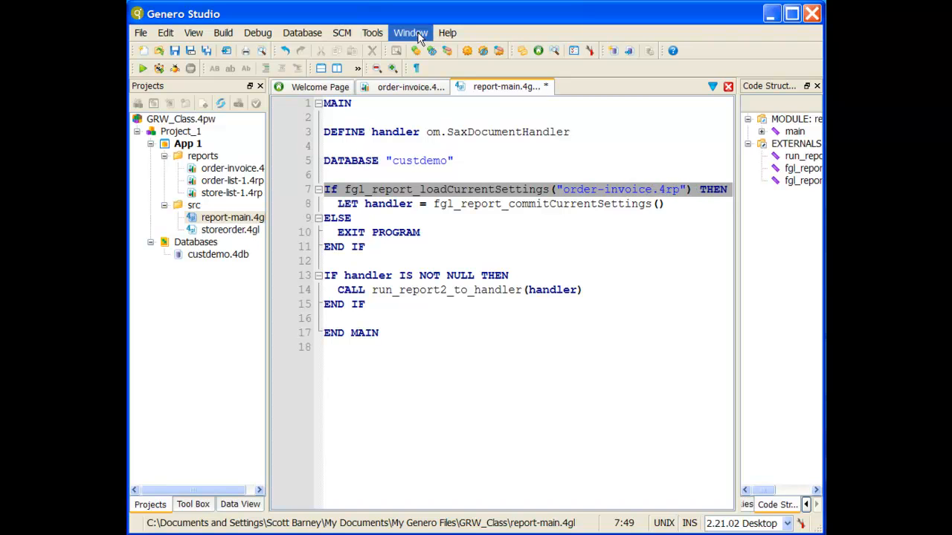
click(175, 50)
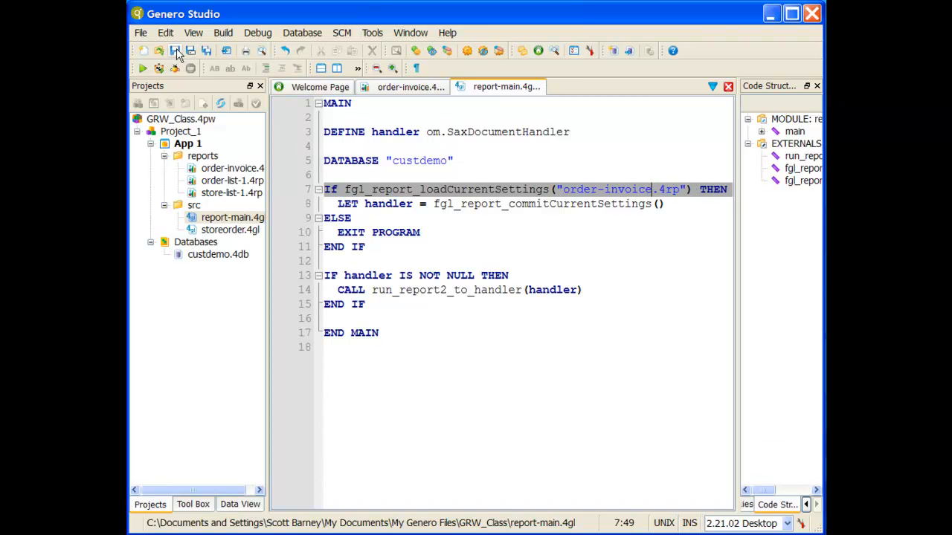
- Rebuild App 1, updating order-invoice.4rp from the modified storeorder.rdd, and run the application
right_click(187, 144)
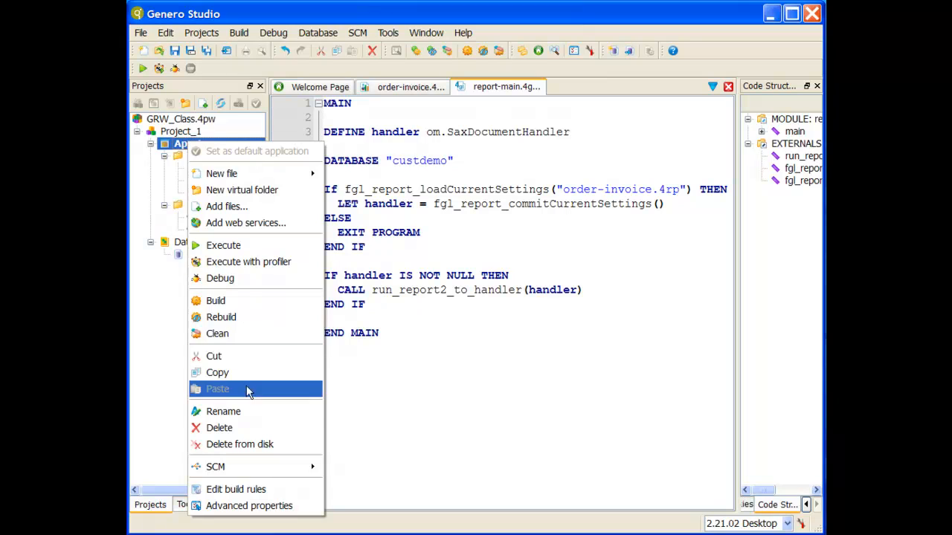
click(264, 317)
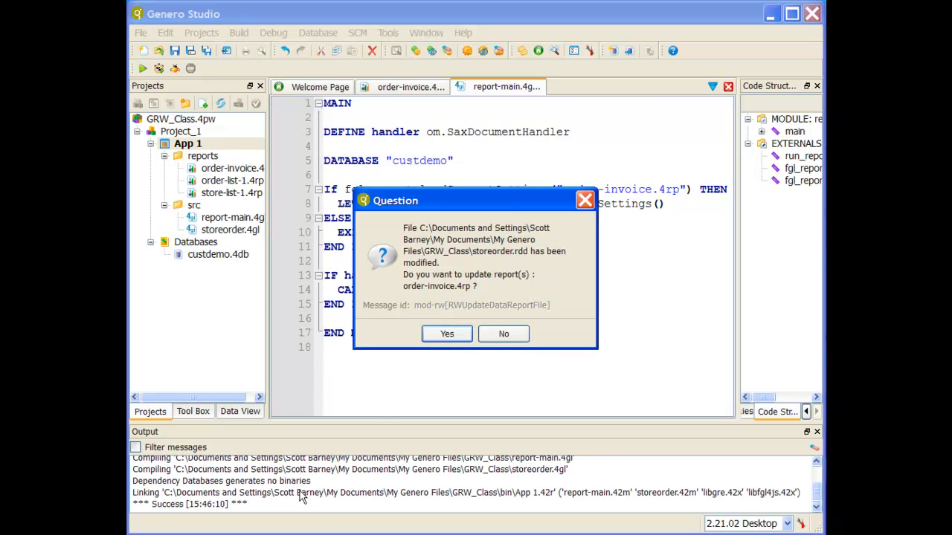
click(447, 336)
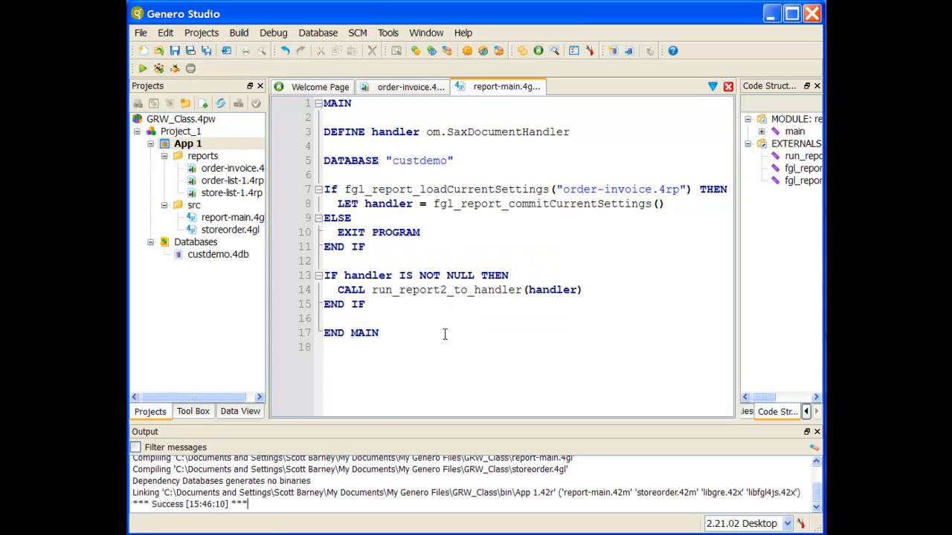
click(142, 68)
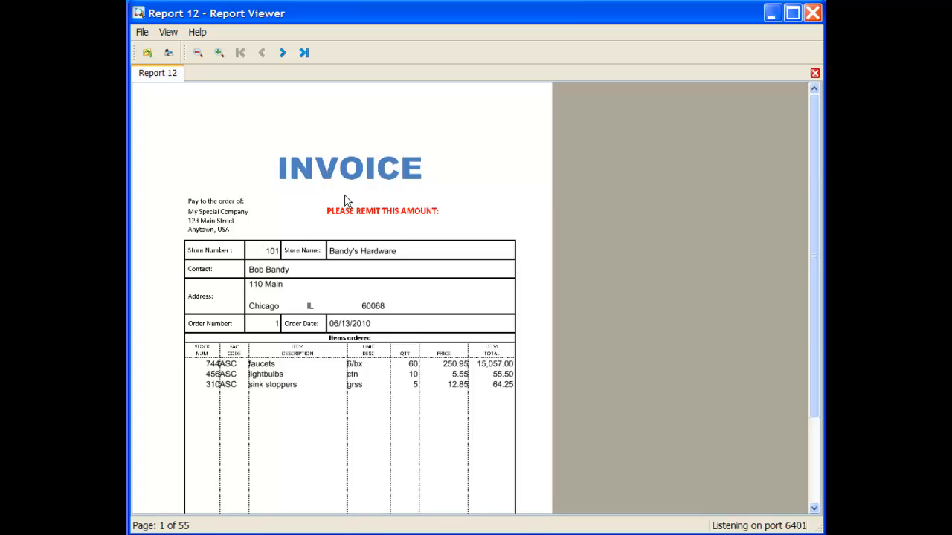
- Review the first invoice from its header to the order total, and page forward through the next invoices to page 4
scroll(340, 349, down, 3)
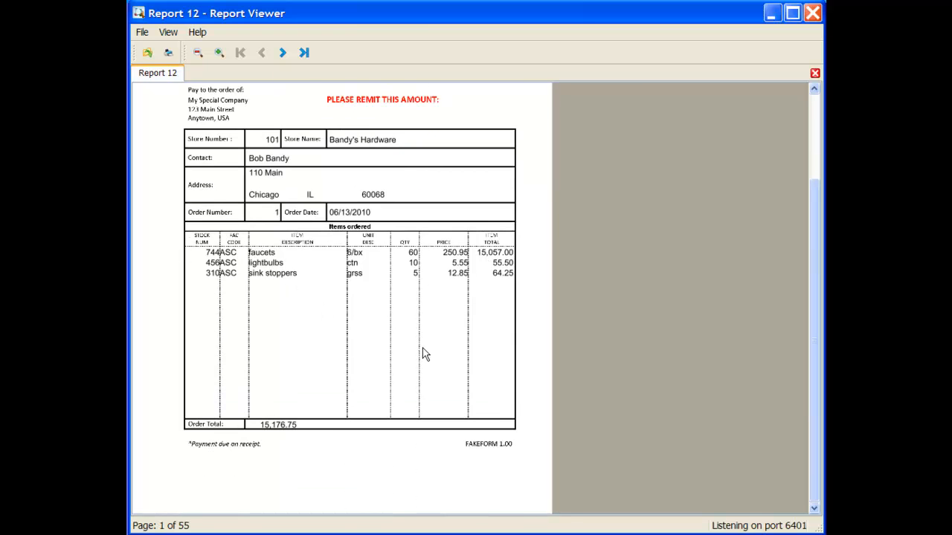
scroll(392, 379, up, 3)
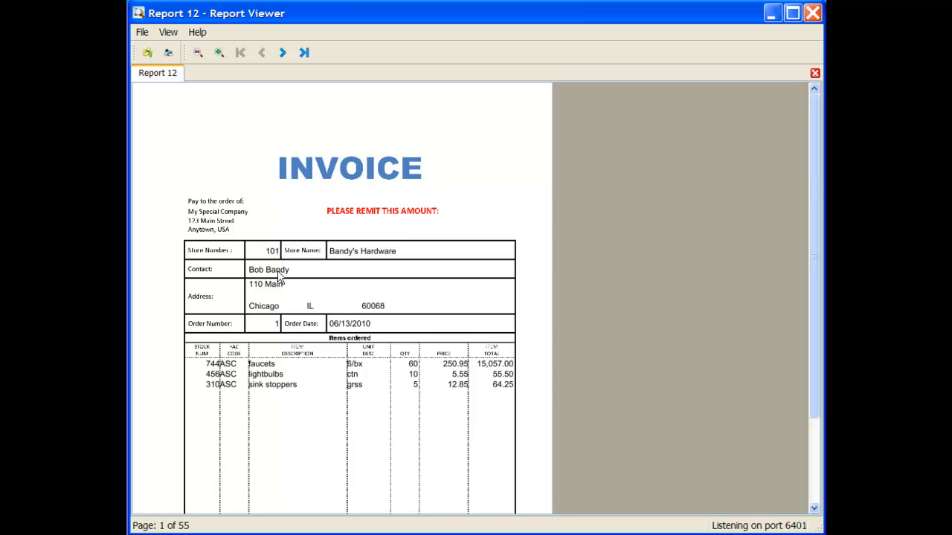
scroll(283, 50, down, 3)
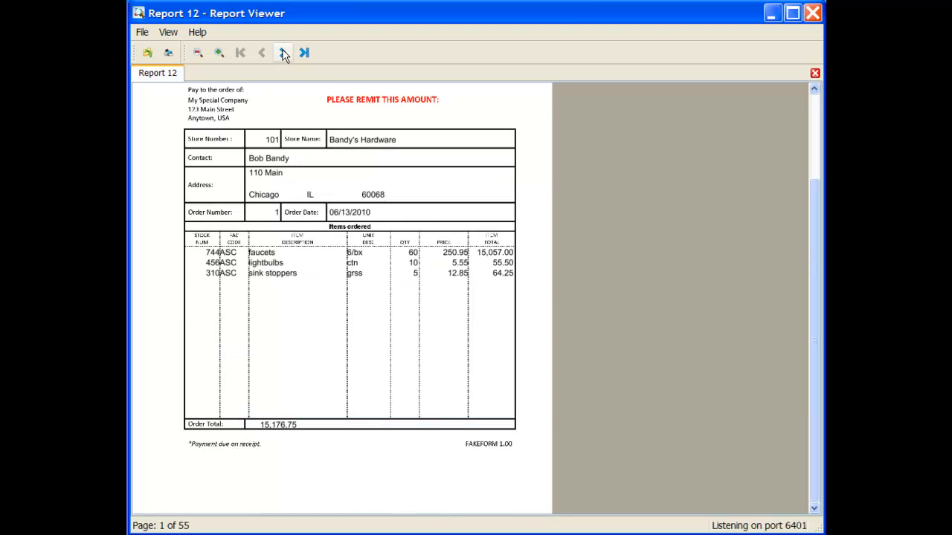
click(283, 53)
scroll(283, 54, down, 3)
click(282, 52)
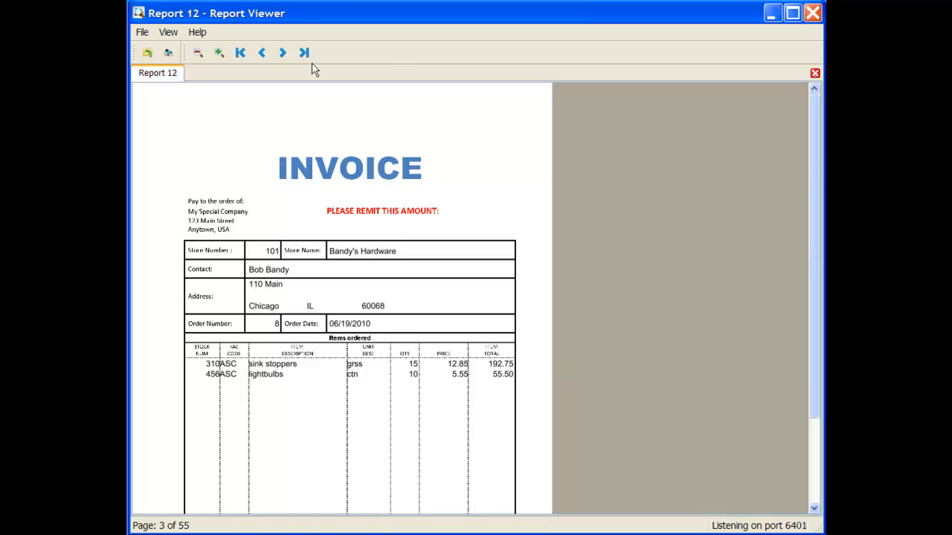
click(281, 55)
click(281, 55)
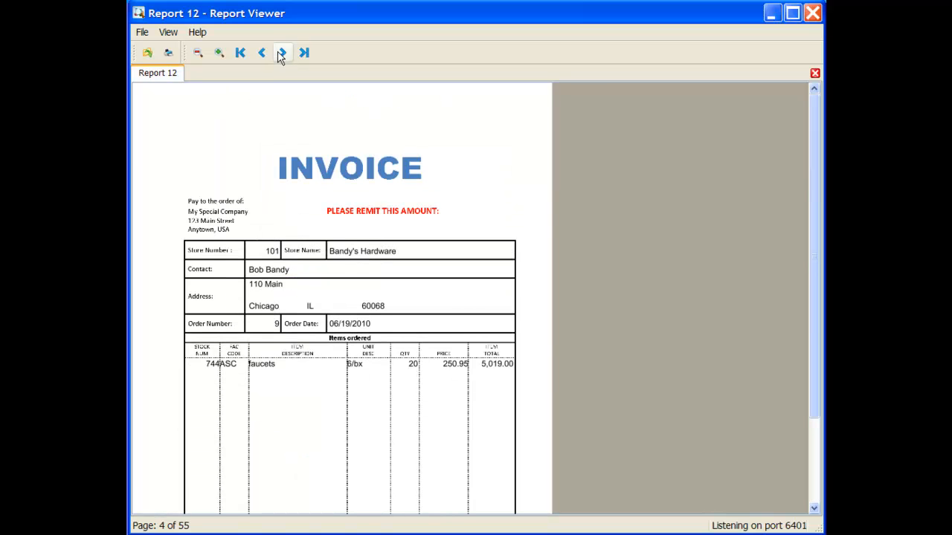